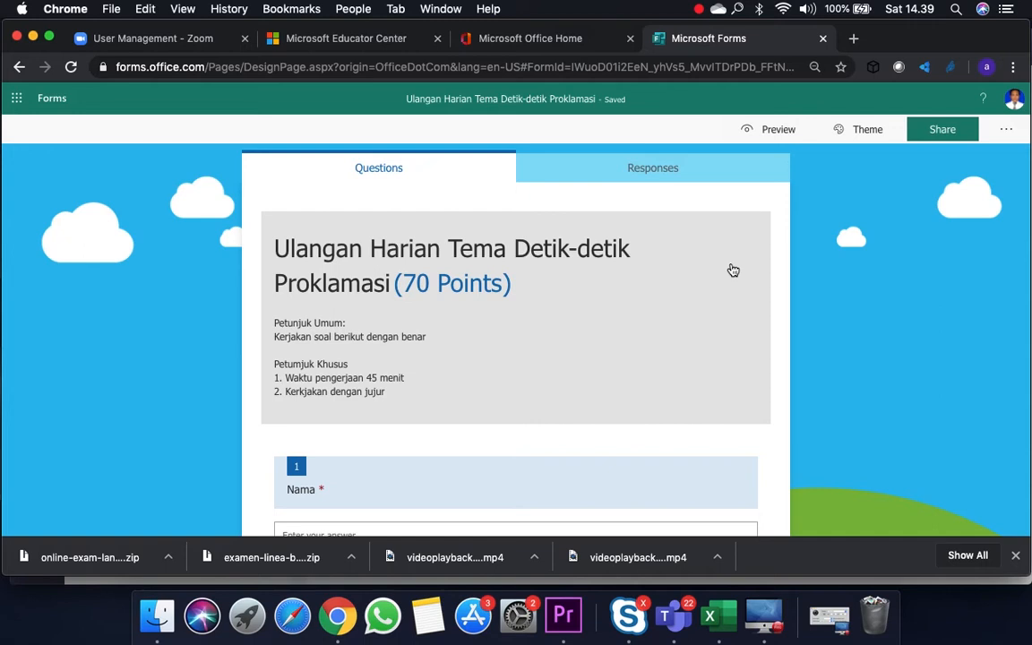
Review the quiz's title, instructions, identity fields and scored questions.
{"action": "scroll", "coordinate": [733, 270], "scroll_direction": "down", "scroll_amount": 3}
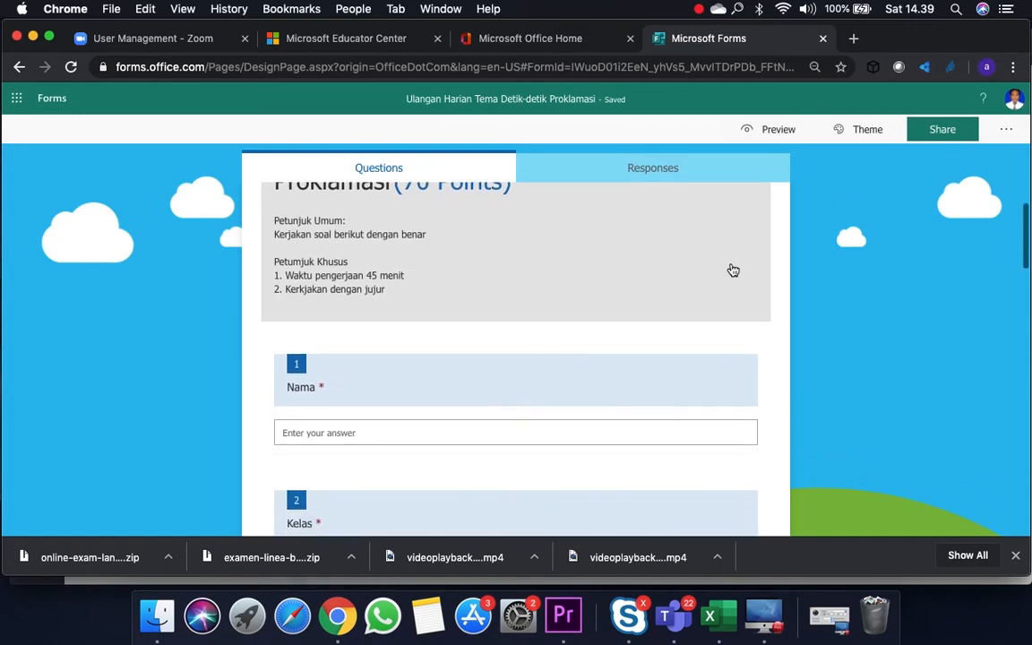
{"action": "scroll", "coordinate": [733, 270], "scroll_direction": "up", "scroll_amount": 3}
{"action": "scroll", "coordinate": [733, 270], "scroll_direction": "down", "scroll_amount": 4}
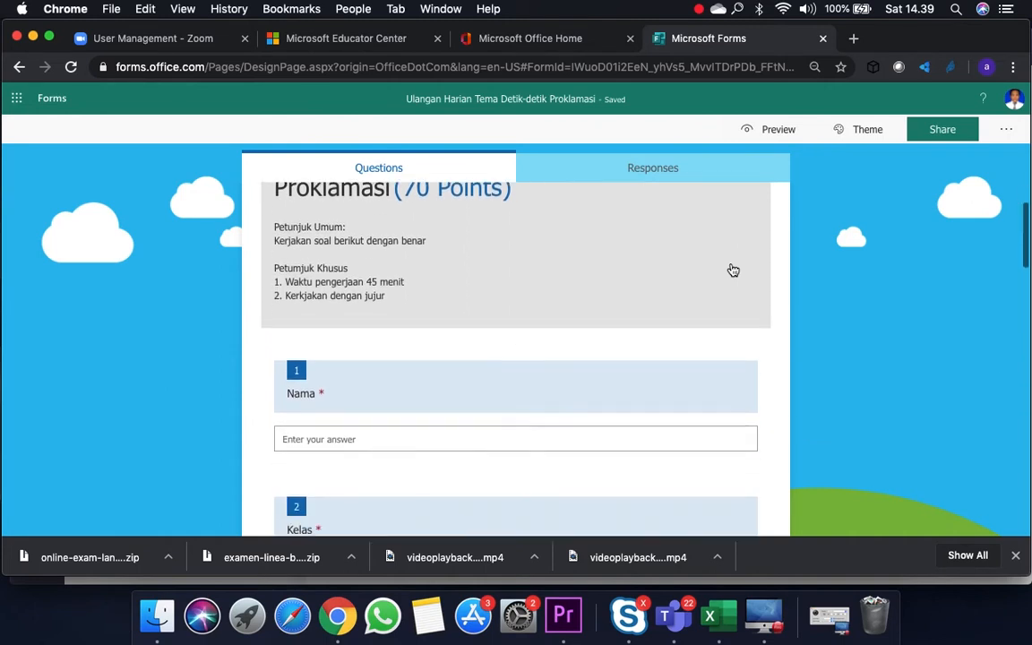
{"action": "scroll", "coordinate": [733, 270], "scroll_direction": "down", "scroll_amount": 4}
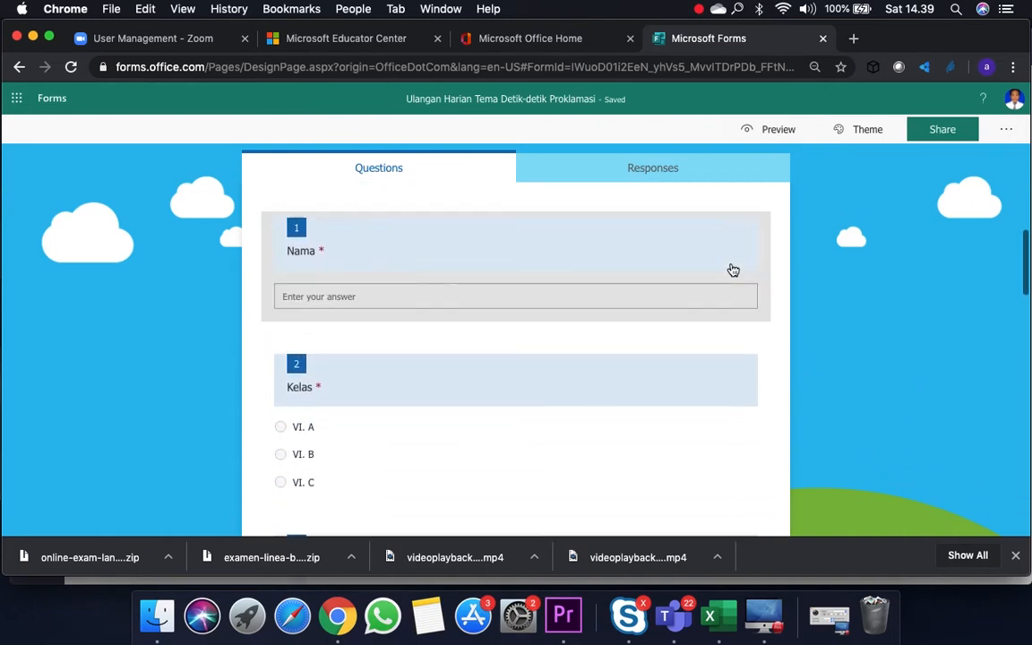
{"action": "scroll", "coordinate": [733, 270], "scroll_direction": "down", "scroll_amount": 8}
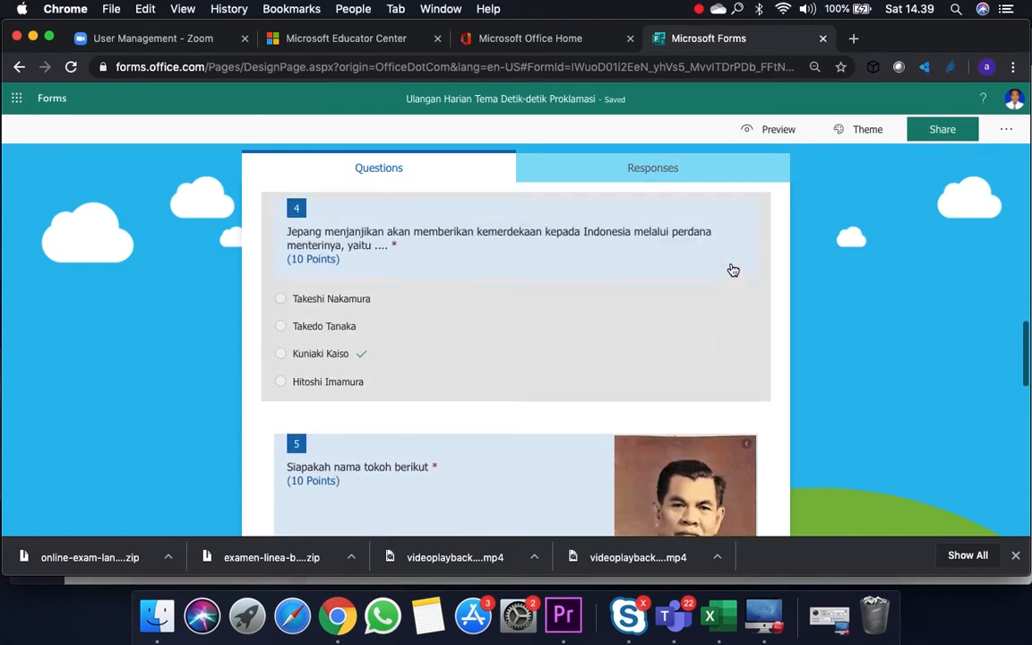
{"action": "scroll", "coordinate": [733, 269], "scroll_direction": "up", "scroll_amount": 15}
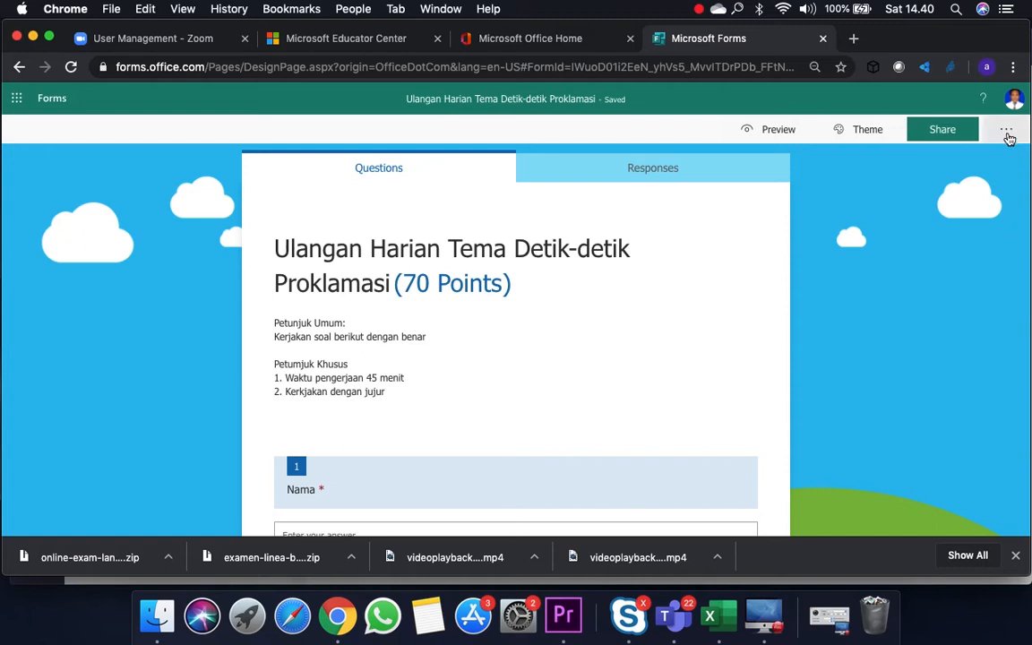
Open the quiz settings and turn off showing results automatically to responders.
{"action": "left_click", "coordinate": [1007, 136]}
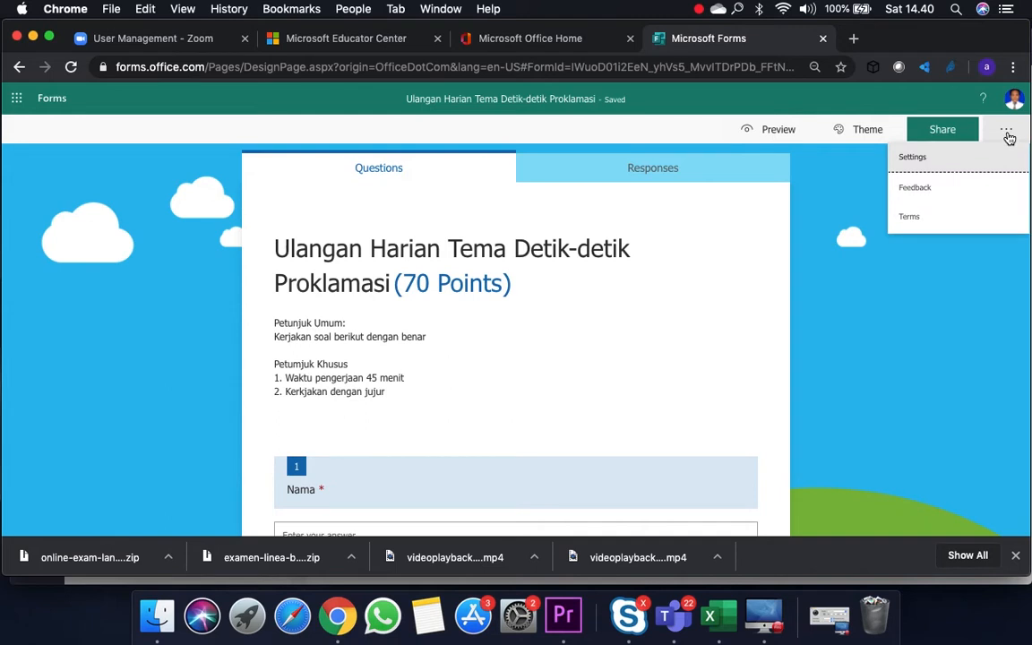
{"action": "left_click", "coordinate": [928, 157]}
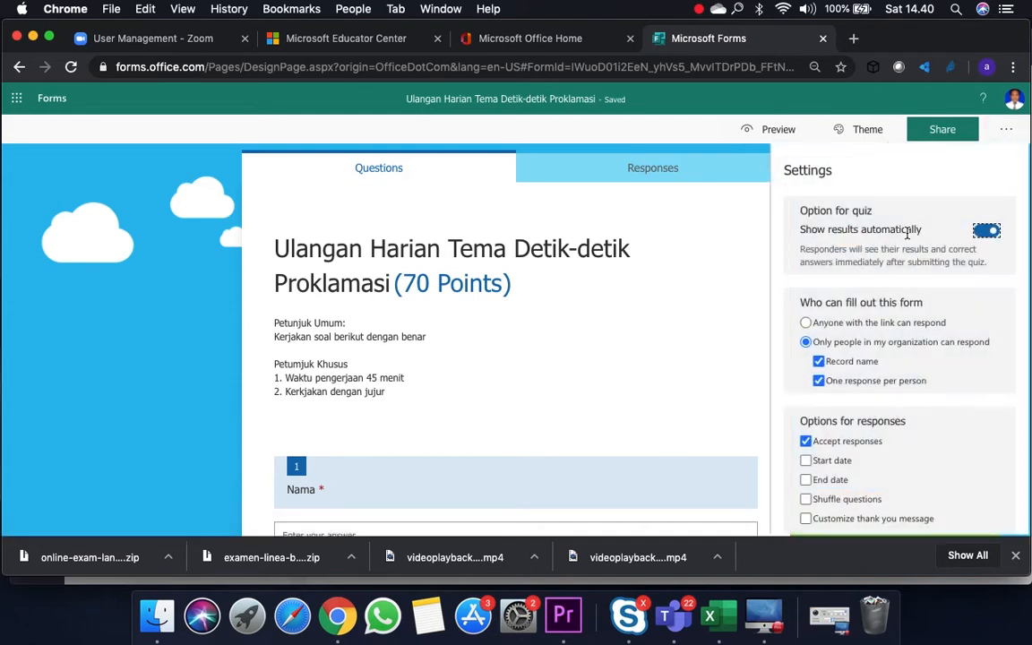
{"action": "scroll", "coordinate": [908, 232], "scroll_direction": "down", "scroll_amount": 2}
{"action": "scroll", "coordinate": [908, 231], "scroll_direction": "up", "scroll_amount": 2}
{"action": "left_click", "coordinate": [984, 234]}
Allow anyone with the link to respond to the quiz.
{"action": "scroll", "coordinate": [984, 234], "scroll_direction": "down", "scroll_amount": 2}
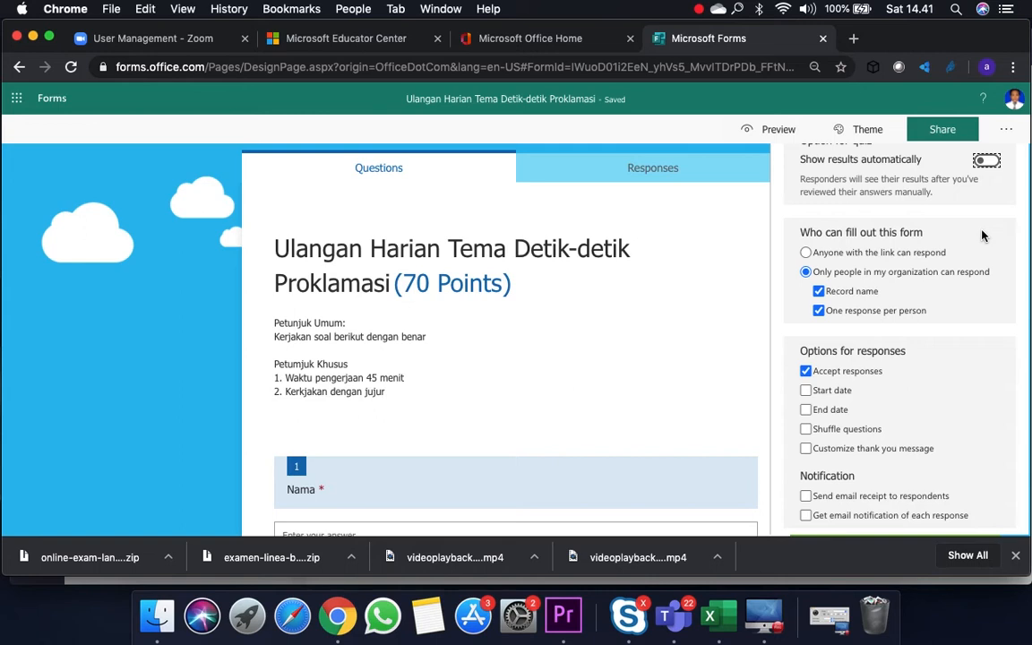
{"action": "left_click", "coordinate": [806, 254]}
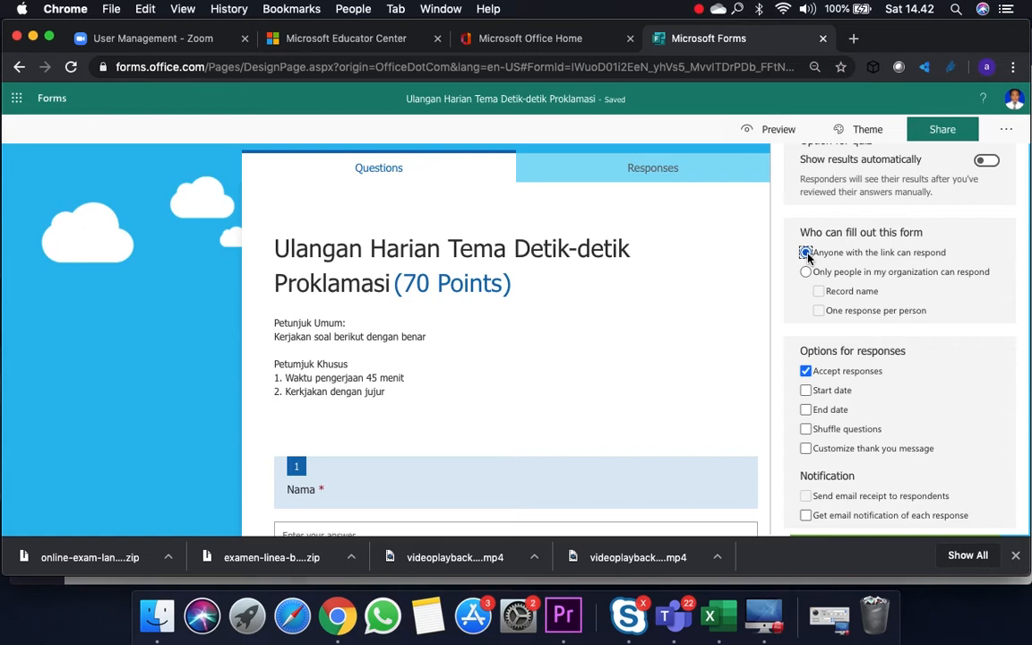
{"action": "left_click", "coordinate": [807, 253]}
{"action": "scroll", "coordinate": [976, 356], "scroll_direction": "down", "scroll_amount": 1}
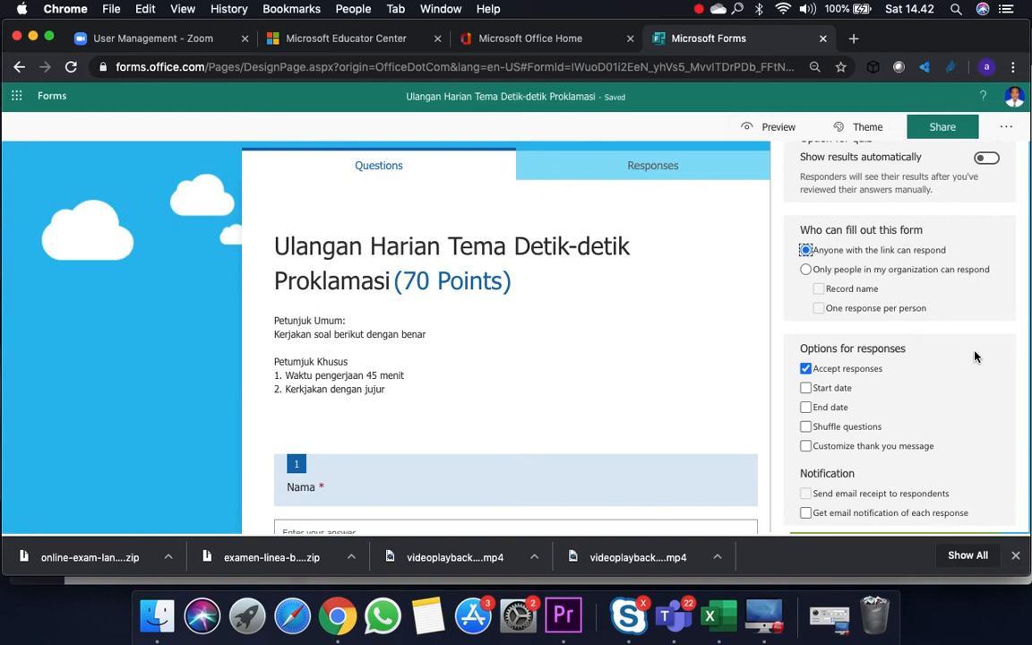
{"action": "scroll", "coordinate": [977, 357], "scroll_direction": "up", "scroll_amount": 1}
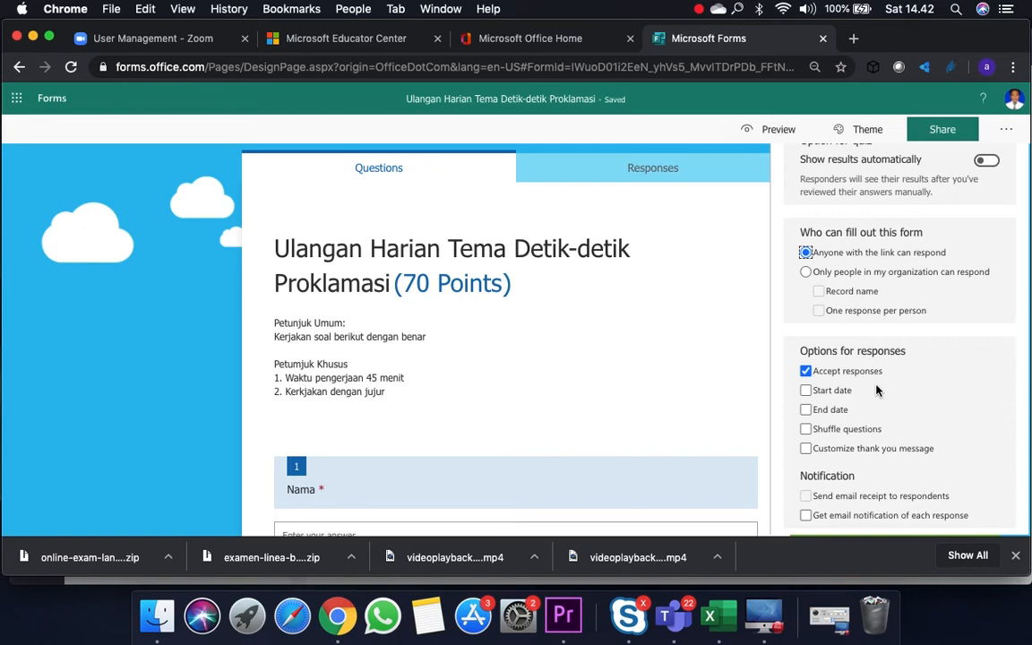
Enable a start date and an end date for responses, and set the start date to 6/8/2020.
{"action": "left_click", "coordinate": [807, 392]}
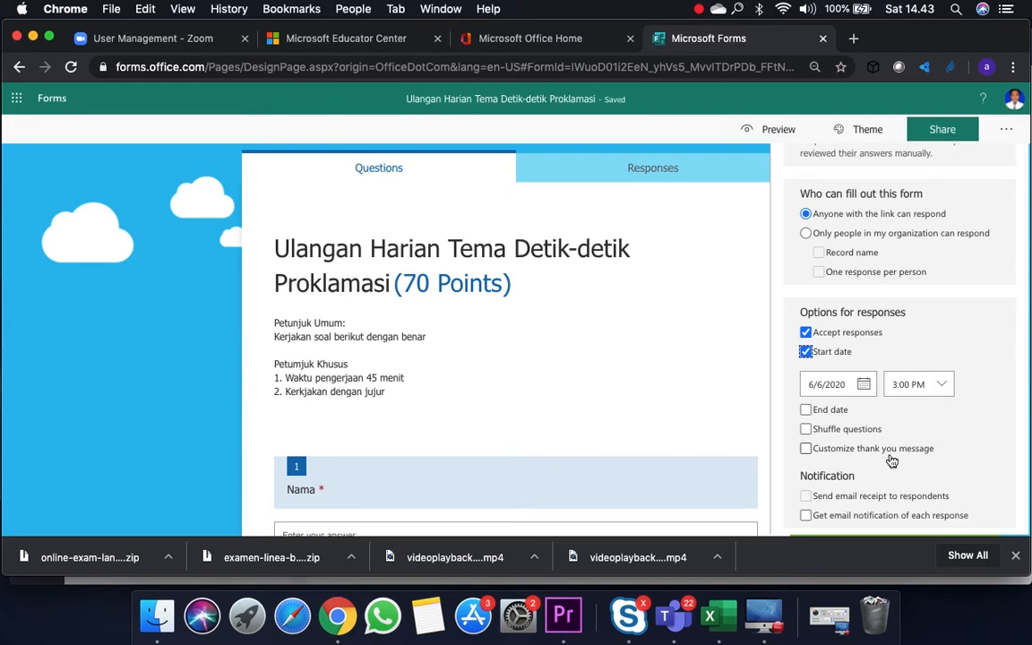
{"action": "left_click", "coordinate": [806, 411]}
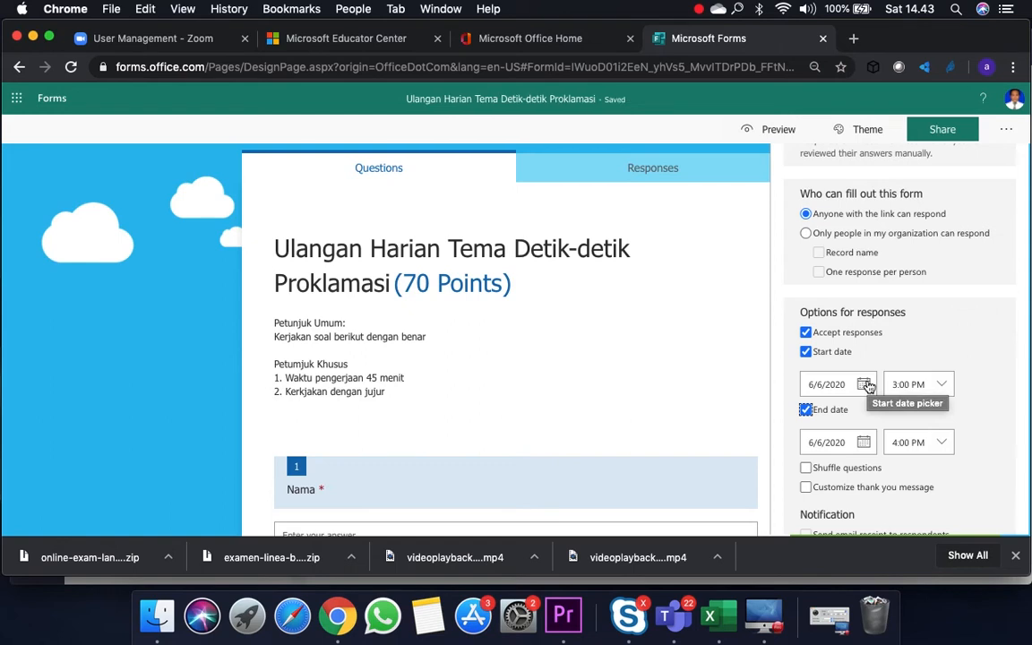
{"action": "left_click", "coordinate": [866, 385]}
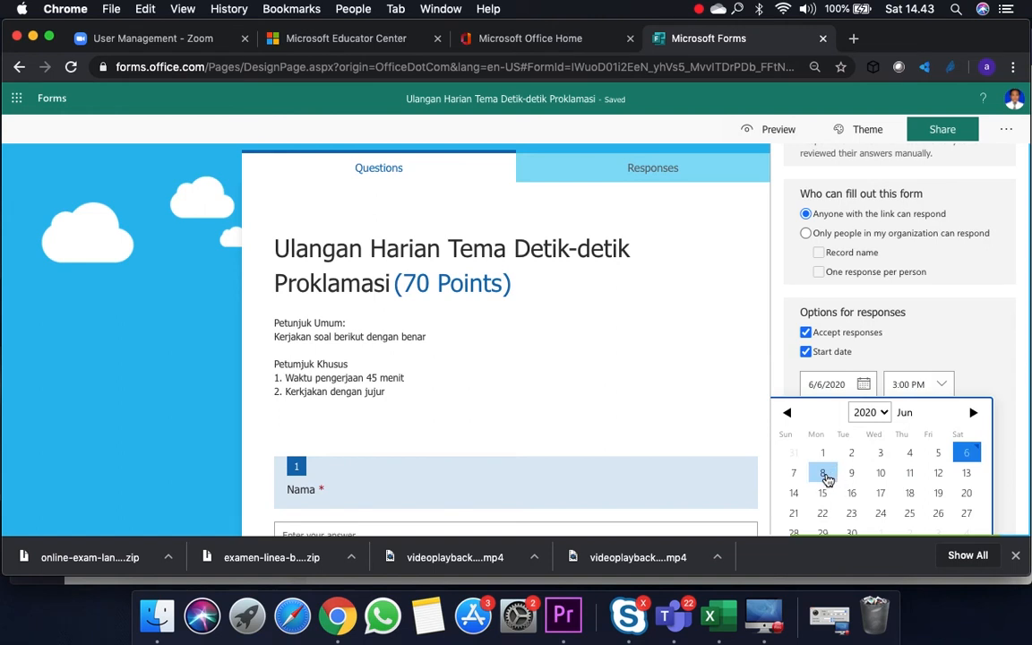
{"action": "left_click", "coordinate": [823, 474]}
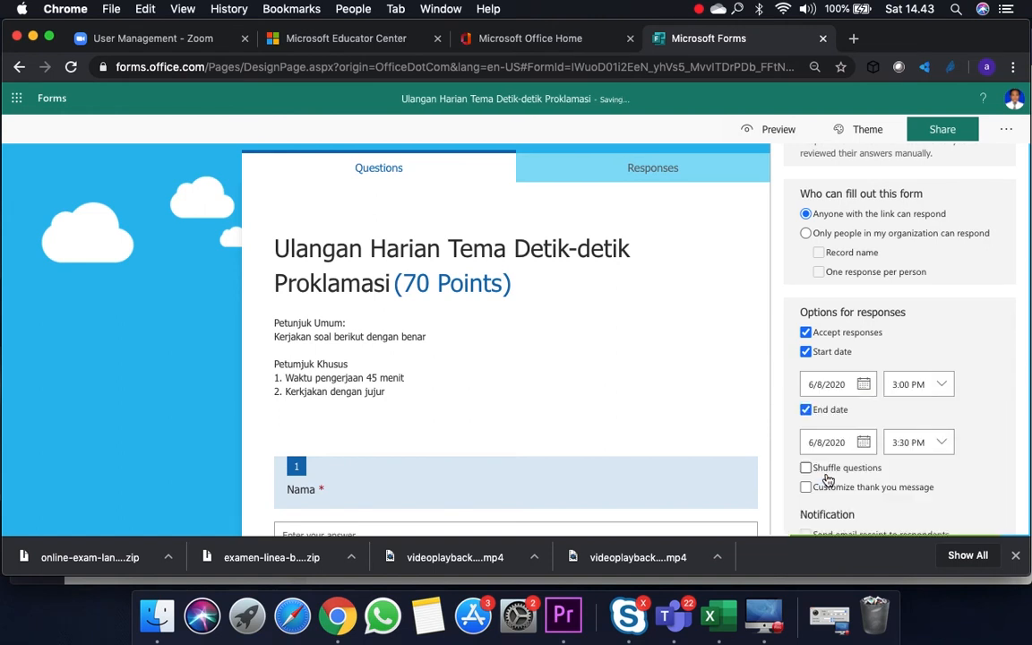
Set the start time for accepting responses to 8:00 AM.
{"action": "left_click", "coordinate": [947, 388]}
{"action": "scroll", "coordinate": [923, 432], "scroll_direction": "up", "scroll_amount": 8}
{"action": "scroll", "coordinate": [923, 432], "scroll_direction": "down", "scroll_amount": 2}
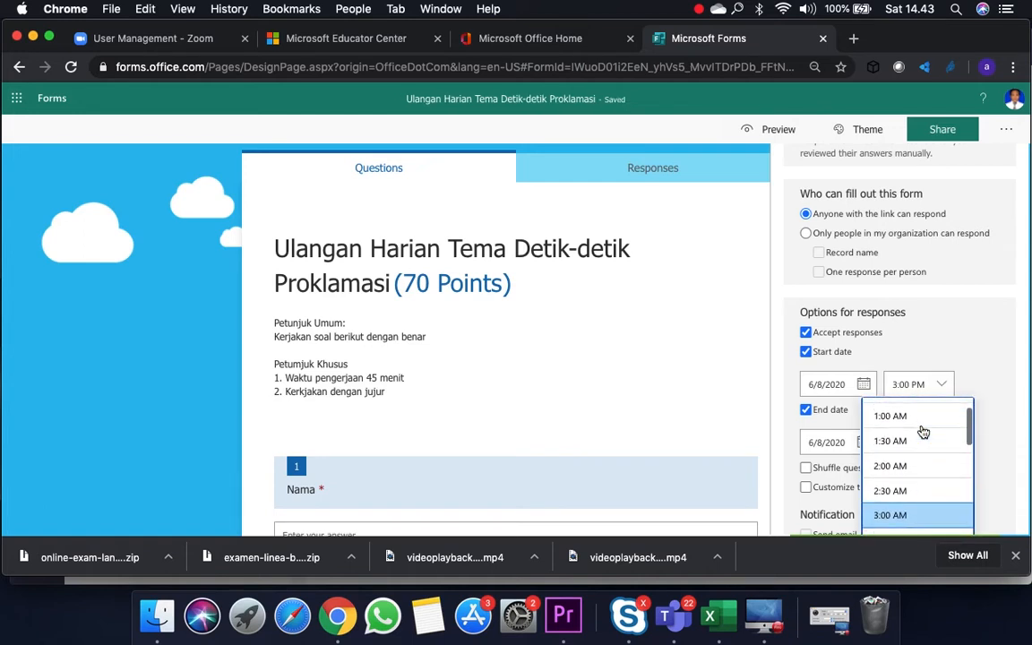
{"action": "scroll", "coordinate": [907, 484], "scroll_direction": "down", "scroll_amount": 5}
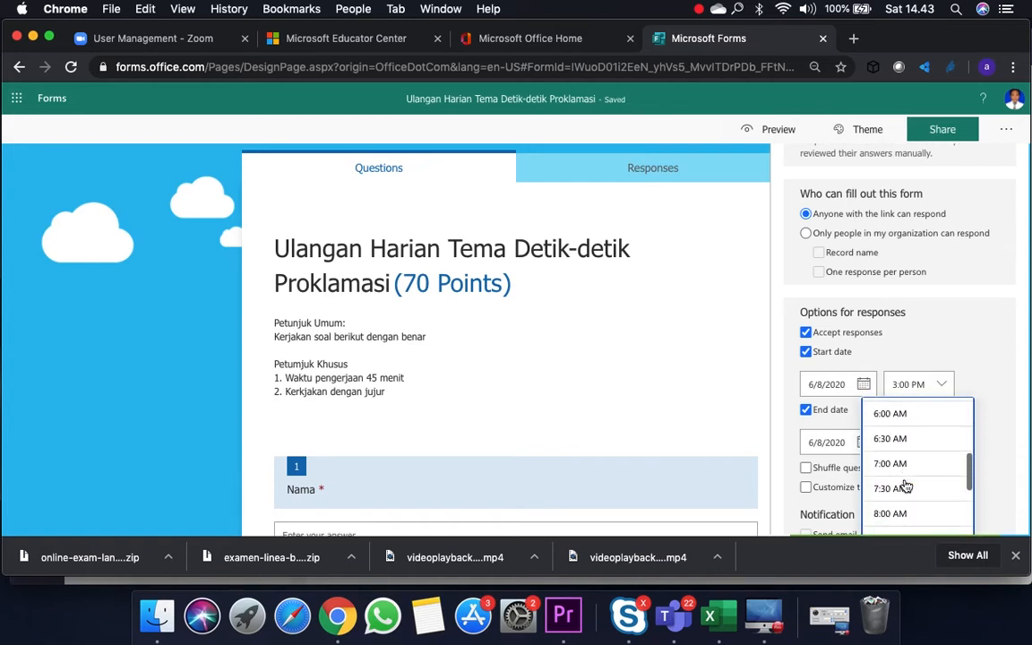
{"action": "left_click", "coordinate": [903, 498]}
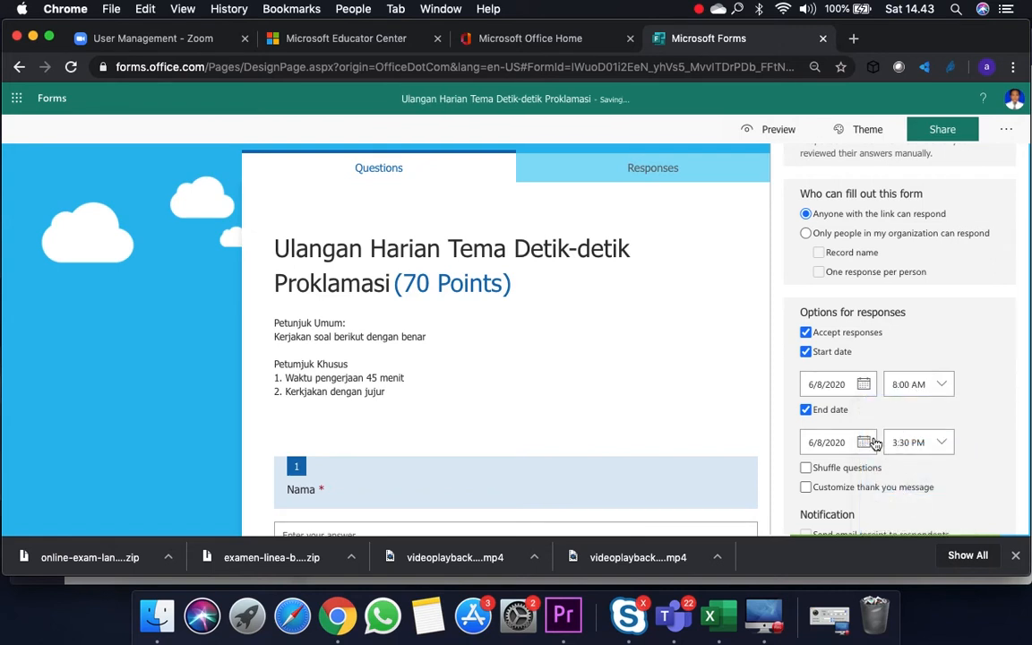
Set the end time for accepting responses to 10:00 AM.
{"action": "left_click", "coordinate": [910, 440]}
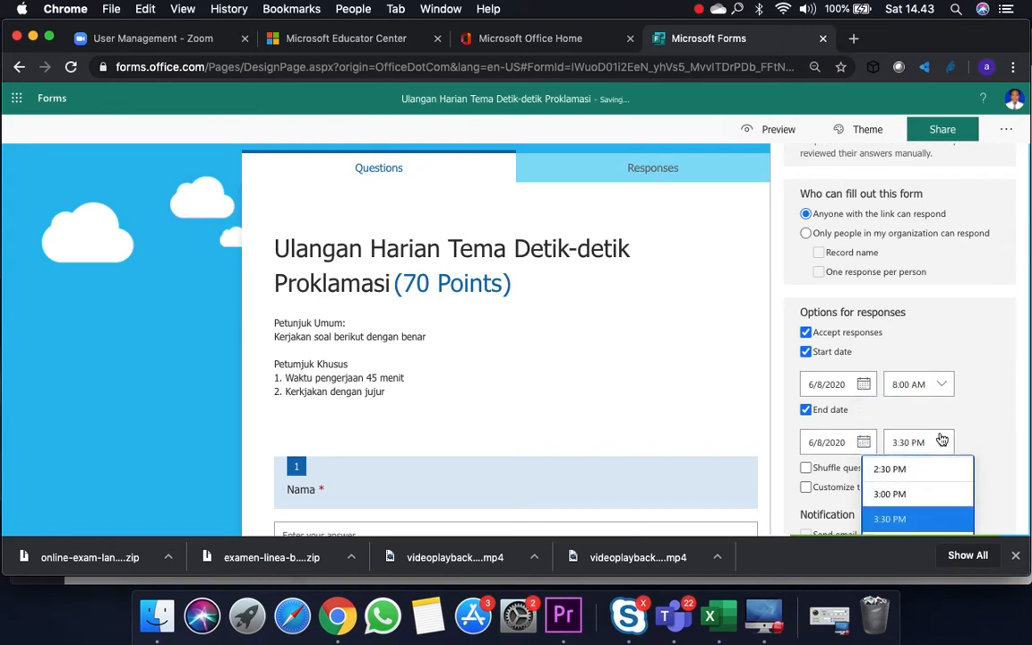
{"action": "scroll", "coordinate": [941, 495], "scroll_direction": "up", "scroll_amount": 10}
{"action": "scroll", "coordinate": [941, 495], "scroll_direction": "down", "scroll_amount": 2}
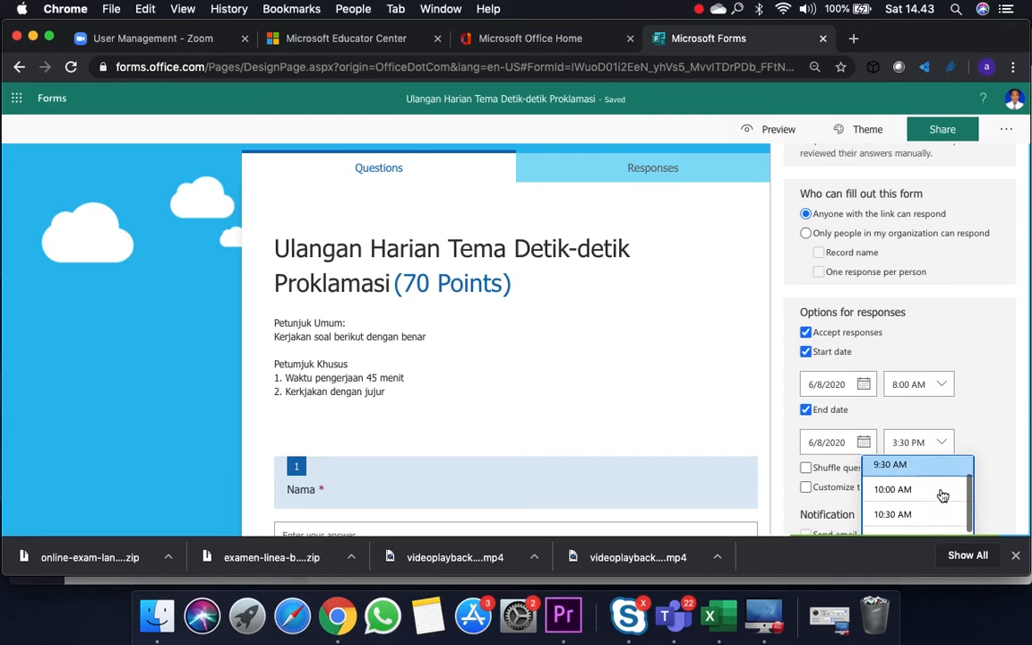
{"action": "left_click", "coordinate": [921, 487]}
Turn on question shuffling in the response options.
{"action": "scroll", "coordinate": [987, 431], "scroll_direction": "down", "scroll_amount": 1}
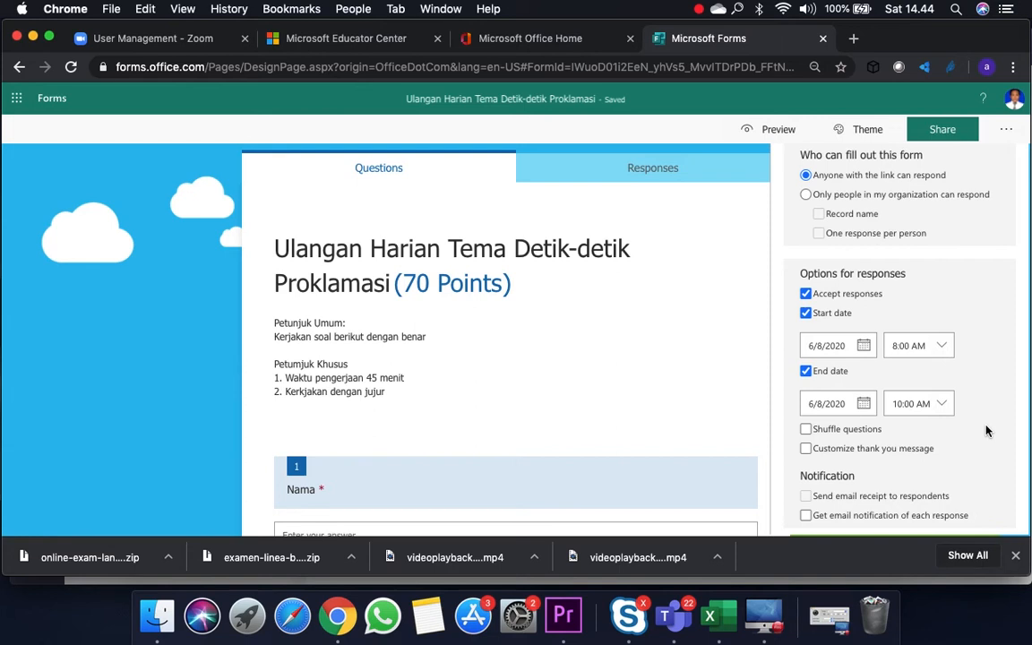
{"action": "left_click", "coordinate": [807, 430]}
{"action": "scroll", "coordinate": [949, 457], "scroll_direction": "down", "scroll_amount": 1}
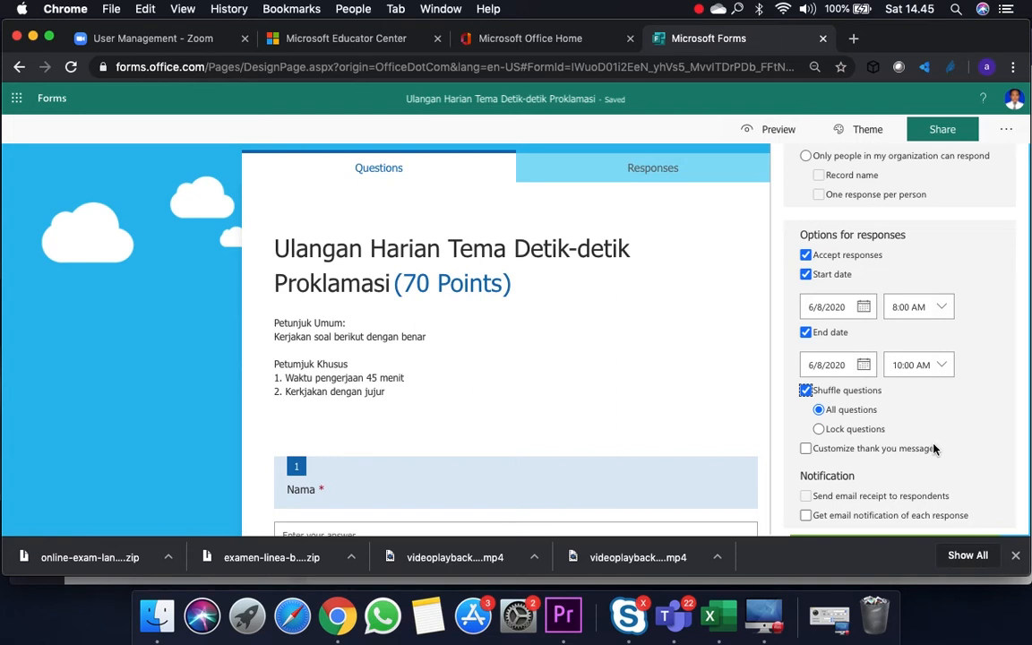
Check which opening questions, such as Nama, Kelas and No Absen, should keep their order when questions are shuffled.
{"action": "scroll", "coordinate": [728, 448], "scroll_direction": "down", "scroll_amount": 5}
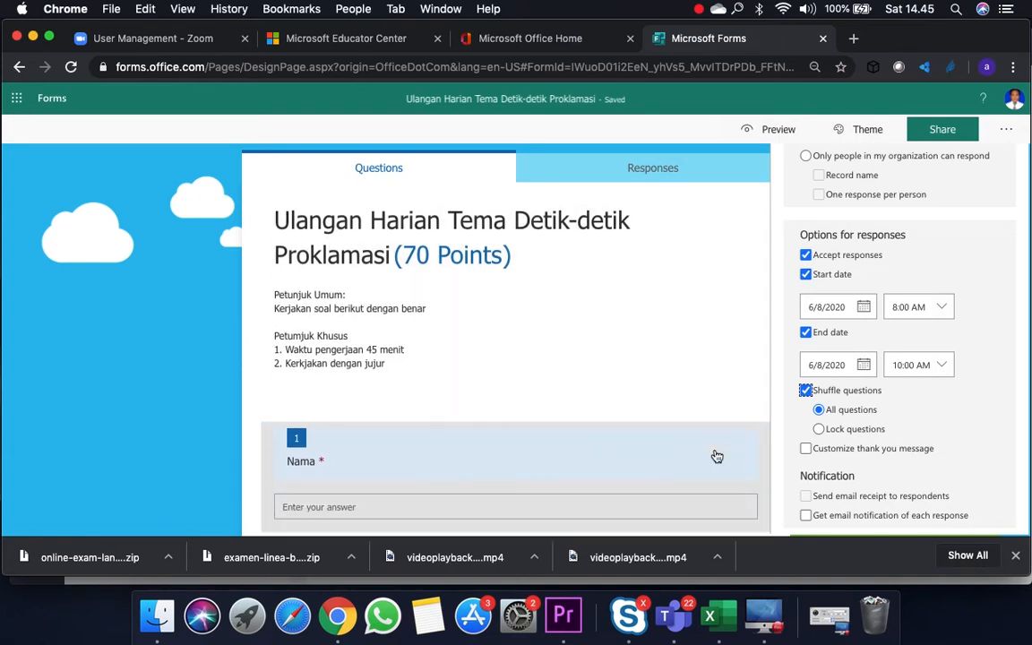
{"action": "scroll", "coordinate": [717, 457], "scroll_direction": "down", "scroll_amount": 1}
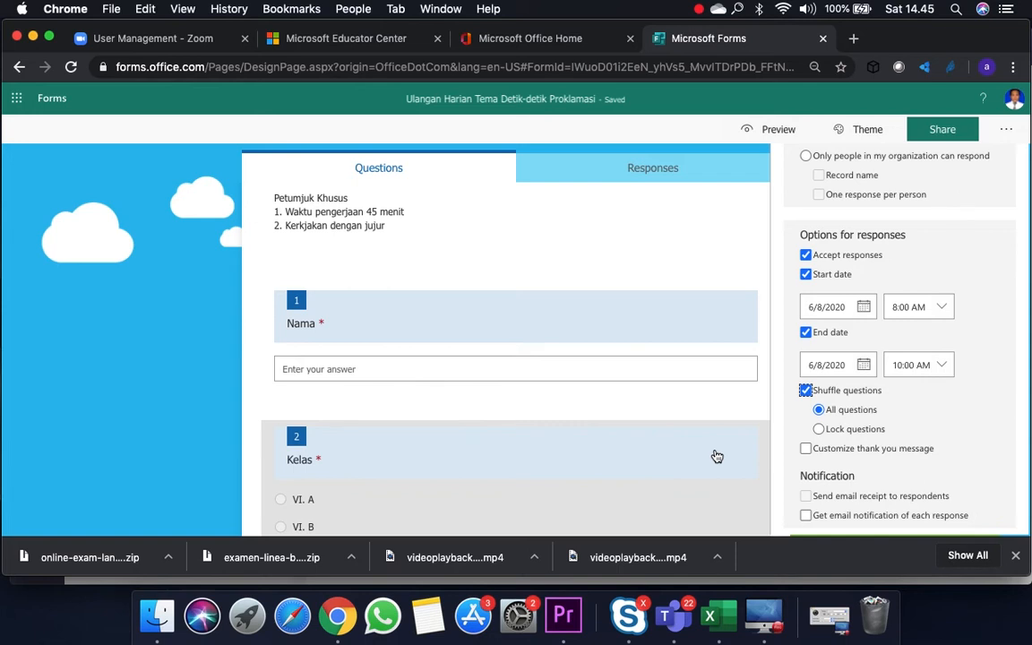
{"action": "scroll", "coordinate": [717, 457], "scroll_direction": "down", "scroll_amount": 3}
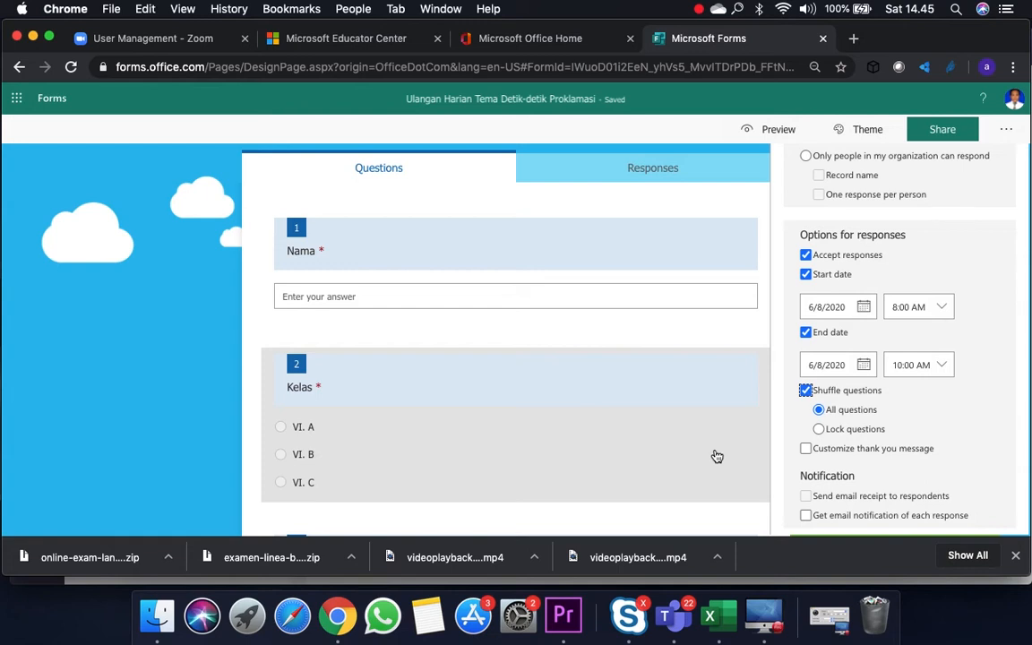
{"action": "scroll", "coordinate": [716, 457], "scroll_direction": "down", "scroll_amount": 5}
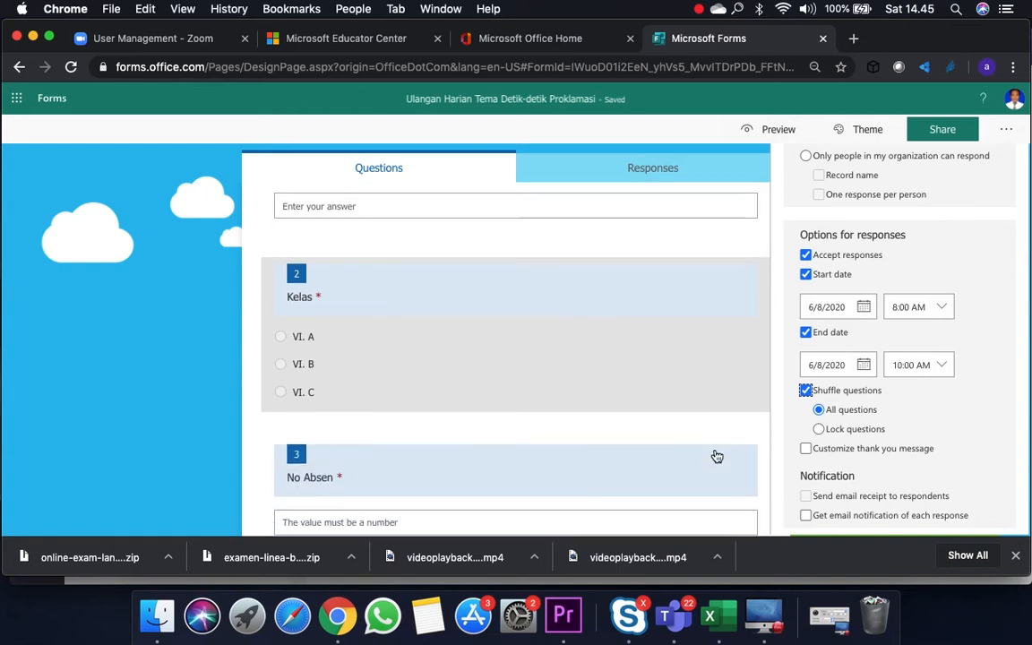
{"action": "scroll", "coordinate": [717, 457], "scroll_direction": "up", "scroll_amount": 6}
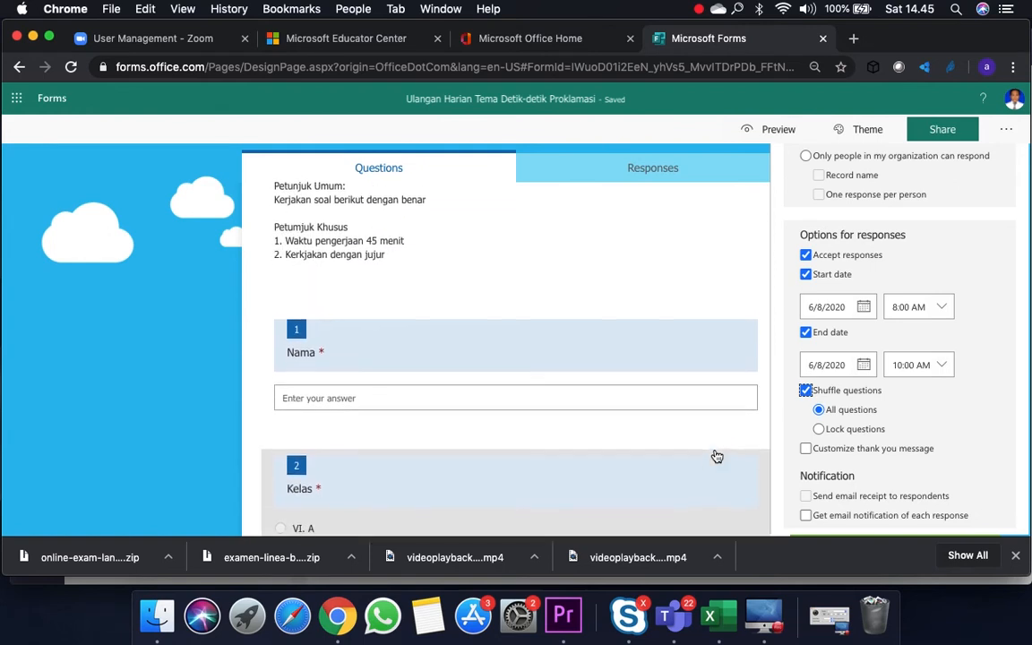
{"action": "scroll", "coordinate": [716, 453], "scroll_direction": "down", "scroll_amount": 2}
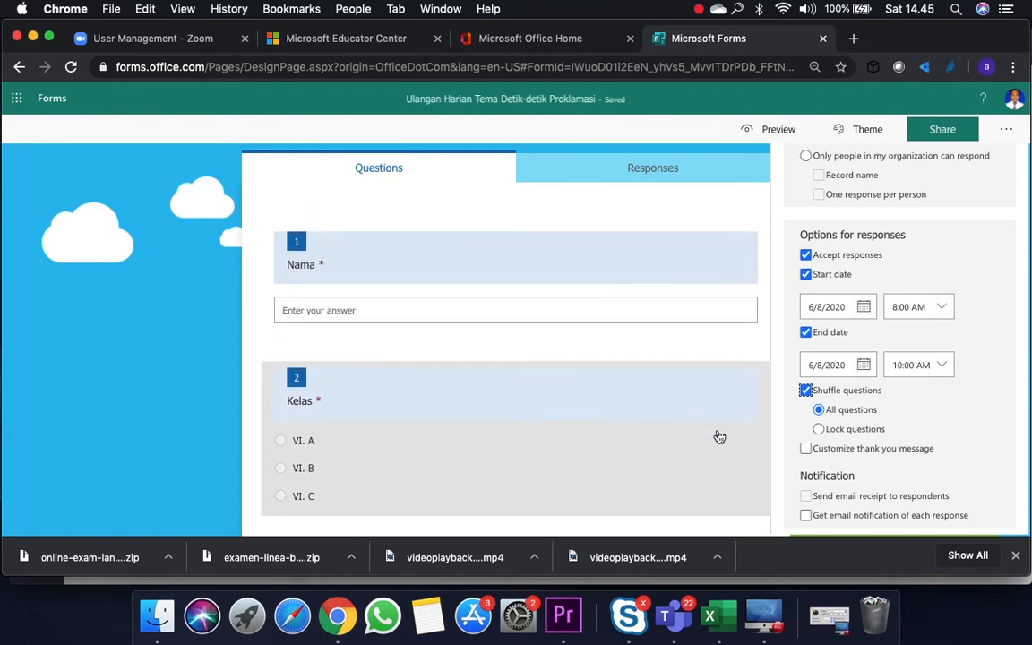
{"action": "scroll", "coordinate": [718, 437], "scroll_direction": "down", "scroll_amount": 5}
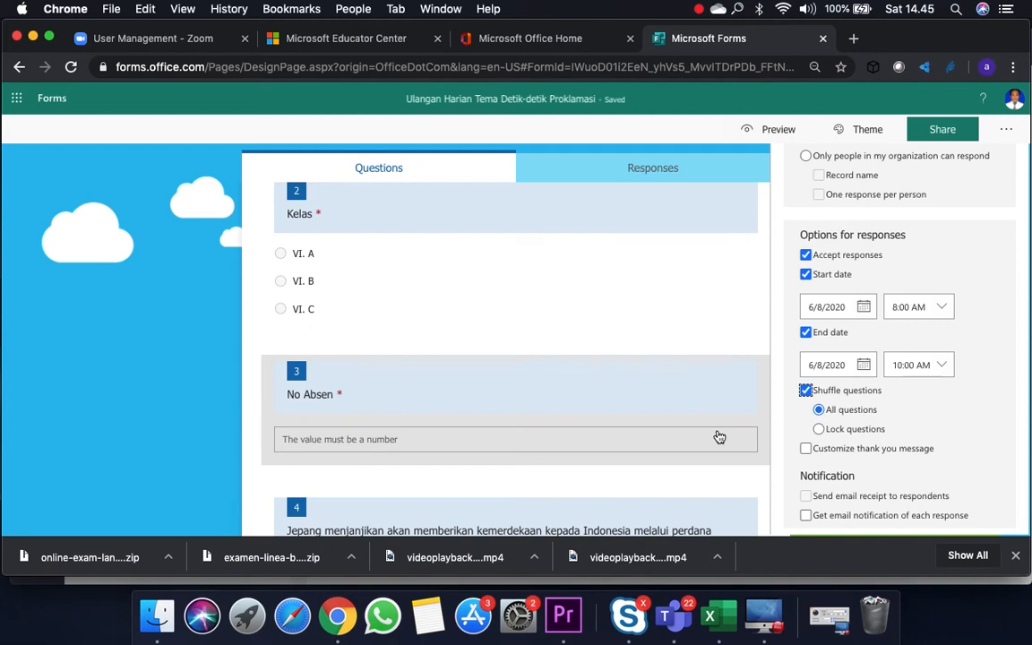
Lock questions 1 to 3 so that the identity fields are excluded from shuffling.
{"action": "left_click", "coordinate": [819, 429]}
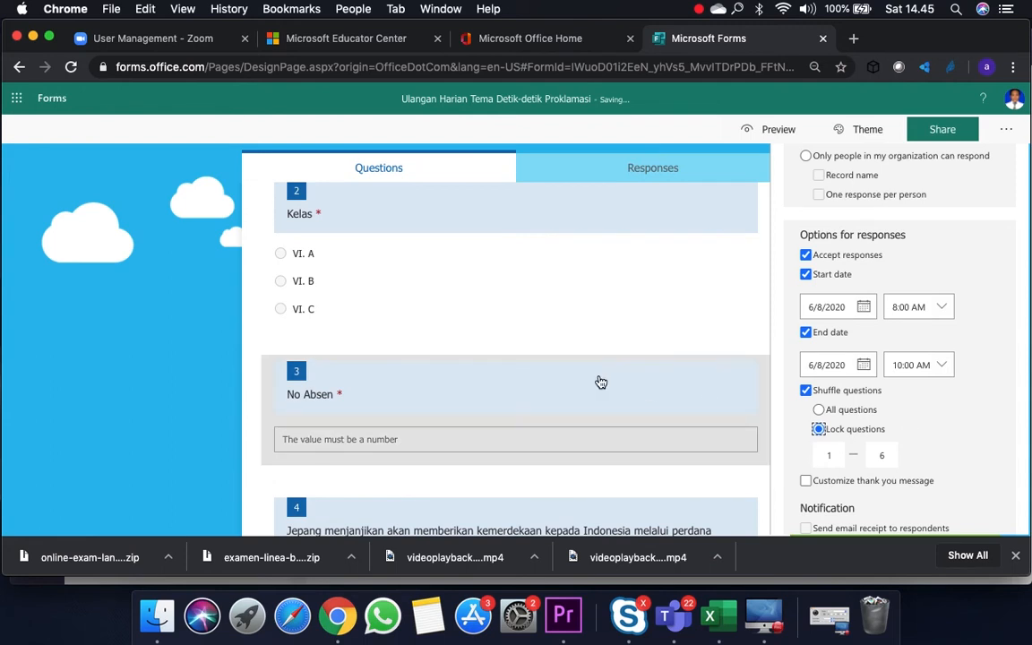
{"action": "scroll", "coordinate": [572, 371], "scroll_direction": "up", "scroll_amount": 4}
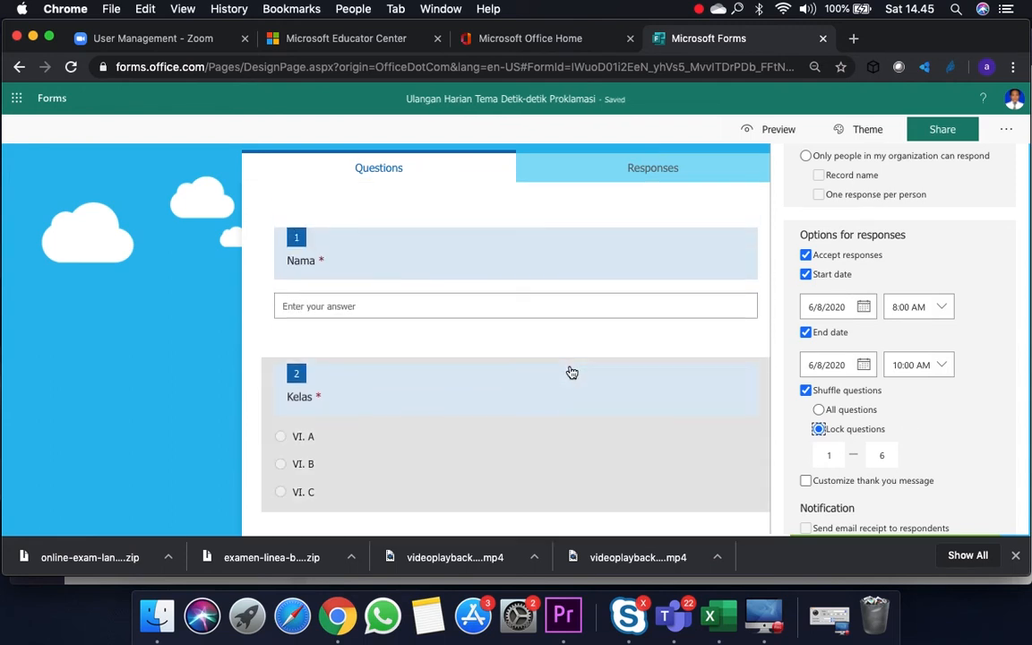
{"action": "scroll", "coordinate": [571, 371], "scroll_direction": "down", "scroll_amount": 4}
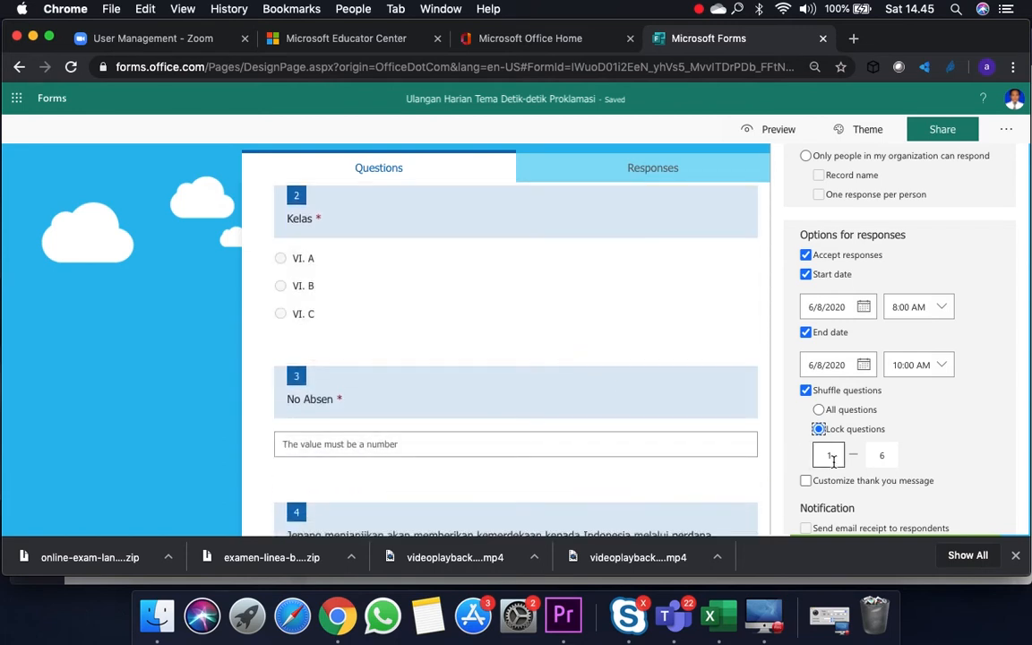
{"action": "double_click", "coordinate": [890, 456]}
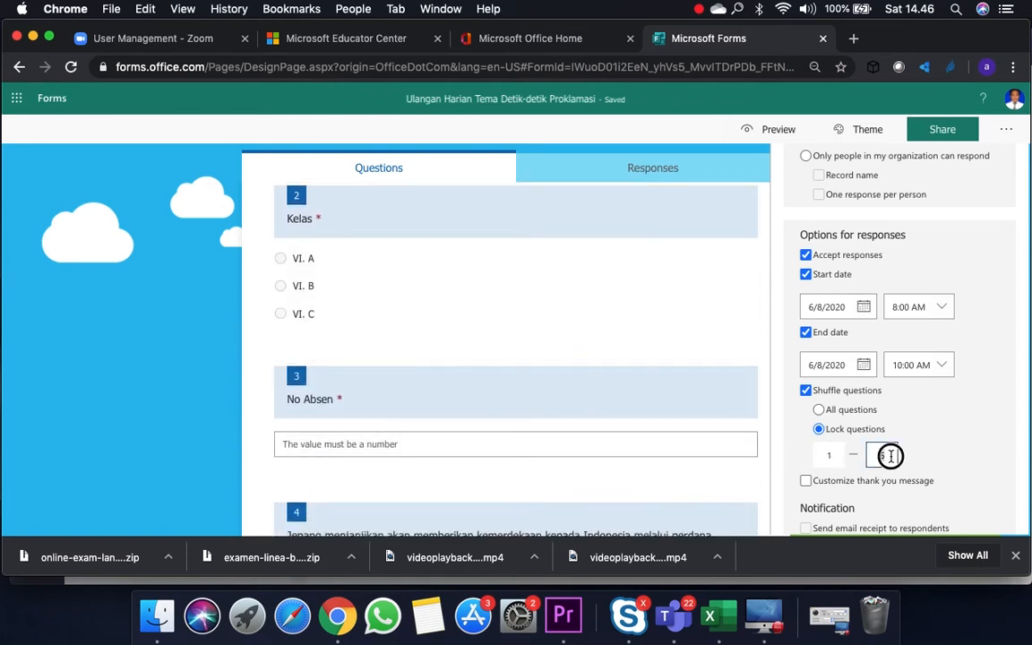
{"action": "type", "text": "3"}
{"action": "scroll", "coordinate": [942, 440], "scroll_direction": "down", "scroll_amount": 1}
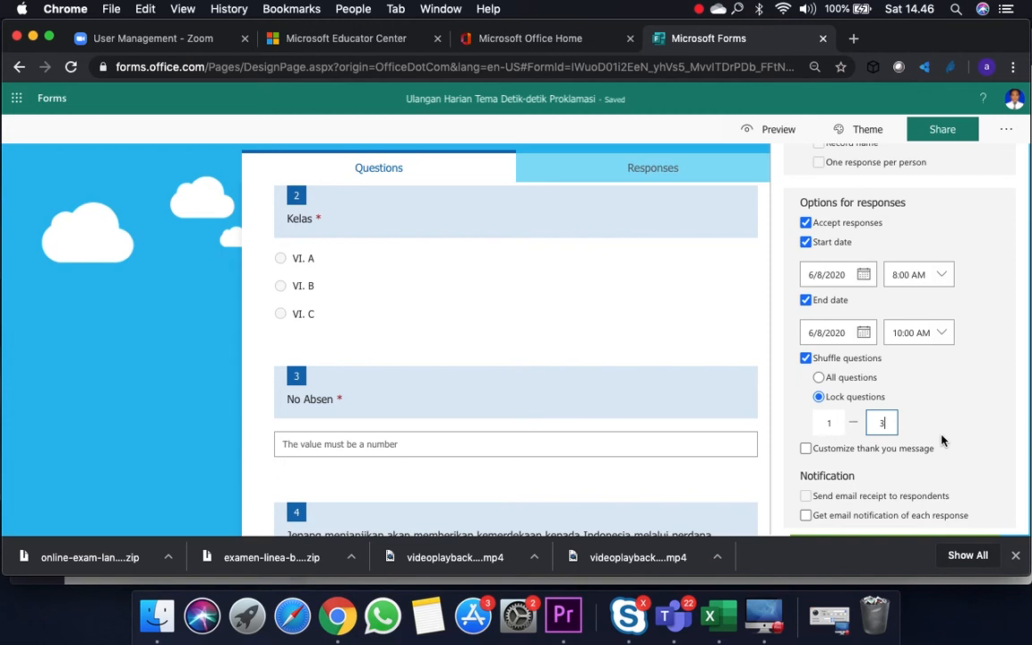
{"action": "scroll", "coordinate": [707, 383], "scroll_direction": "up", "scroll_amount": 4}
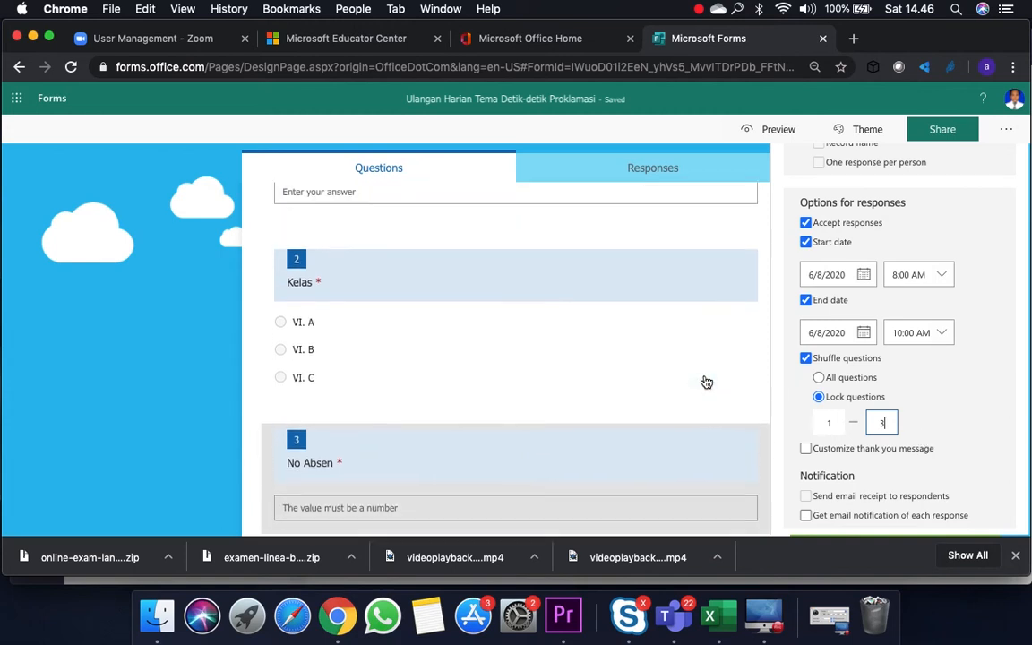
Review the locked identity questions Nama, Kelas and No Absen and the quiz questions that follow them.
{"action": "scroll", "coordinate": [707, 383], "scroll_direction": "down", "scroll_amount": 3}
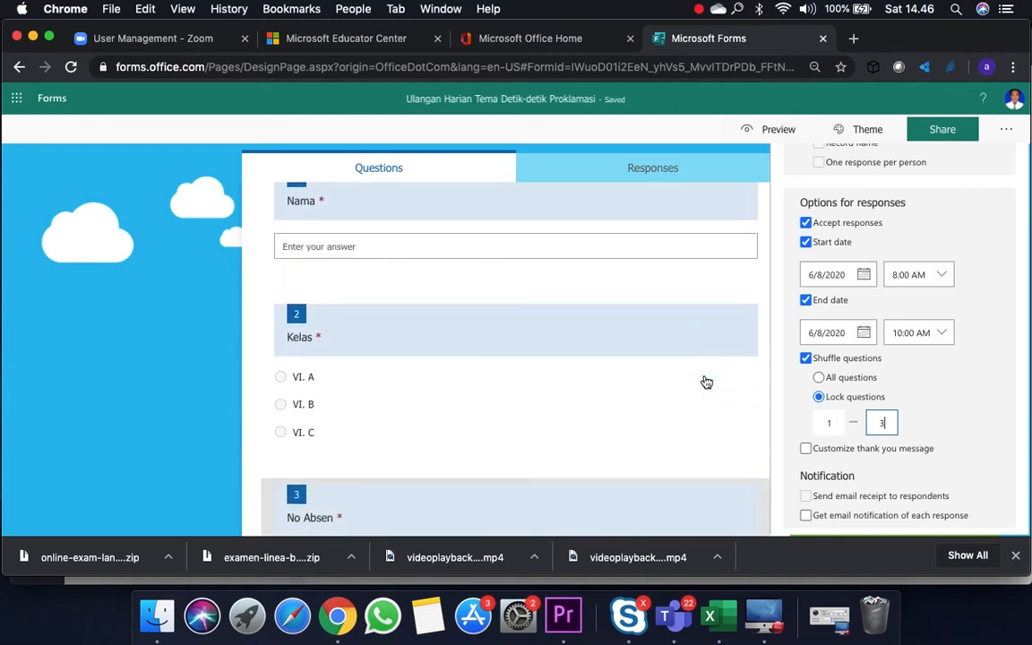
{"action": "scroll", "coordinate": [707, 383], "scroll_direction": "up", "scroll_amount": 2}
{"action": "scroll", "coordinate": [707, 383], "scroll_direction": "down", "scroll_amount": 6}
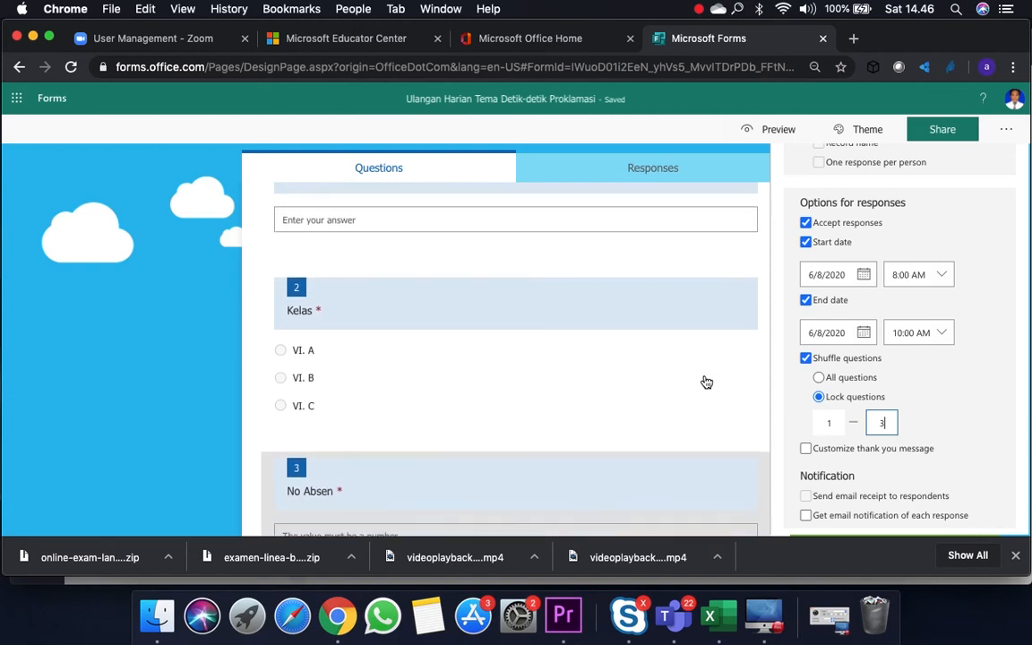
{"action": "scroll", "coordinate": [707, 383], "scroll_direction": "down", "scroll_amount": 2}
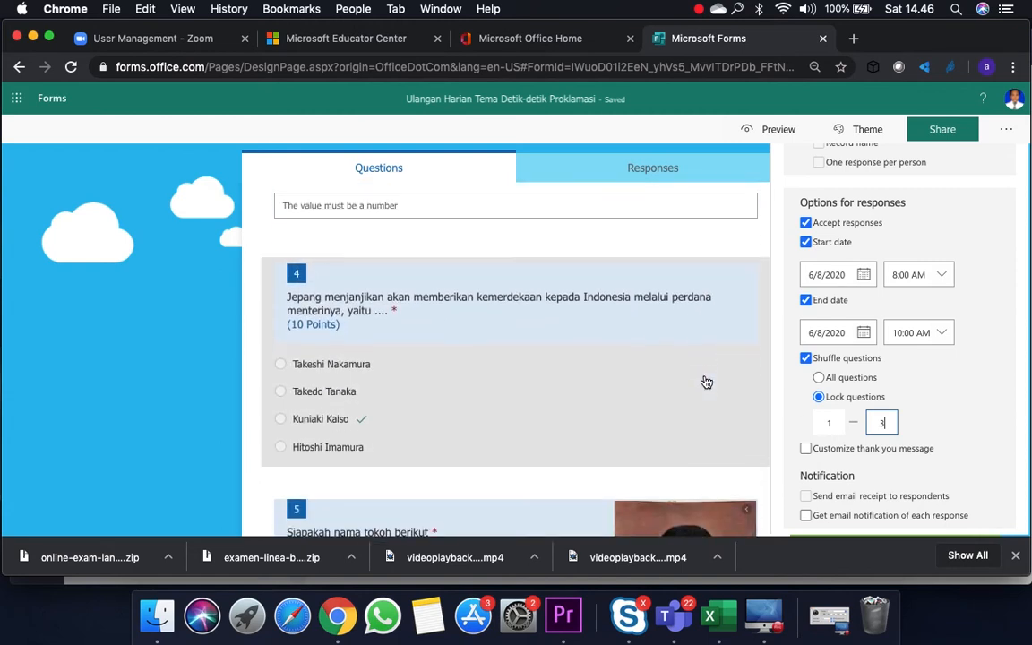
{"action": "scroll", "coordinate": [707, 382], "scroll_direction": "down", "scroll_amount": 1}
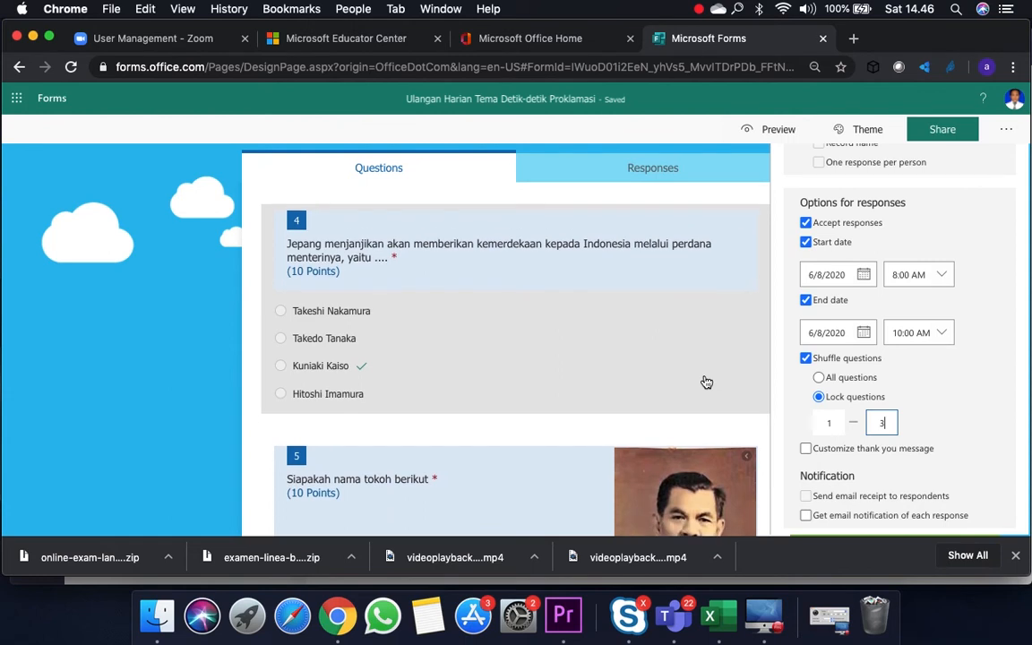
{"action": "scroll", "coordinate": [707, 383], "scroll_direction": "down", "scroll_amount": 1}
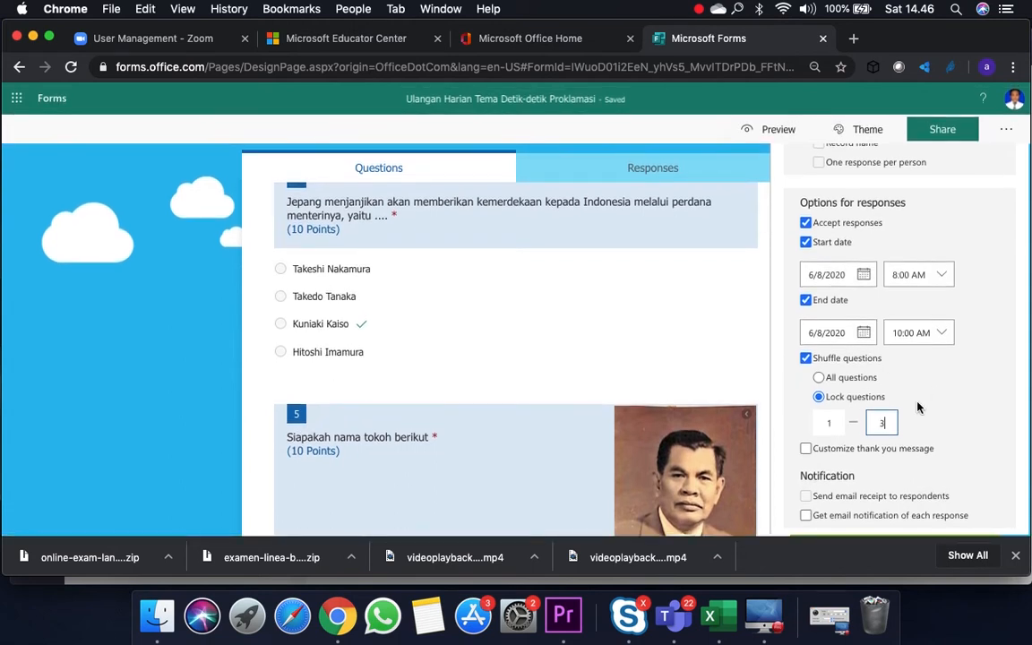
Customize the thank-you message to read "Terima kasih Jawaban Saudara telah kami terima. Semoga sukses selalu." followed on a new line by "Pengumuman nilai tanggal 23".
{"action": "left_click", "coordinate": [806, 449]}
{"action": "scroll", "coordinate": [954, 432], "scroll_direction": "down", "scroll_amount": 1}
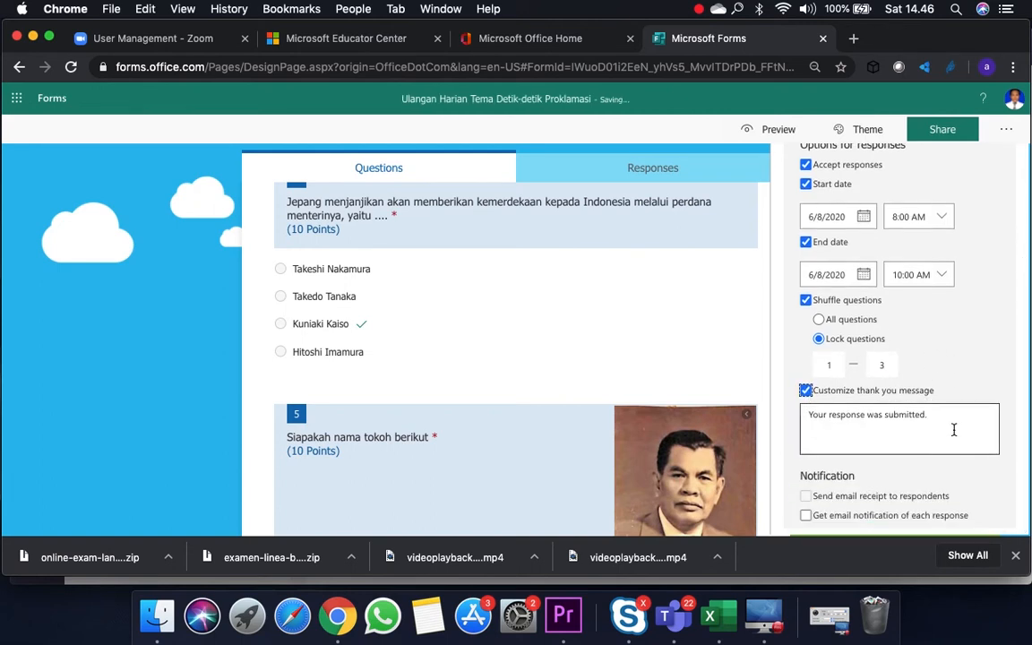
{"action": "left_click_drag", "start_coordinate": [941, 420], "coordinate": [882, 414]}
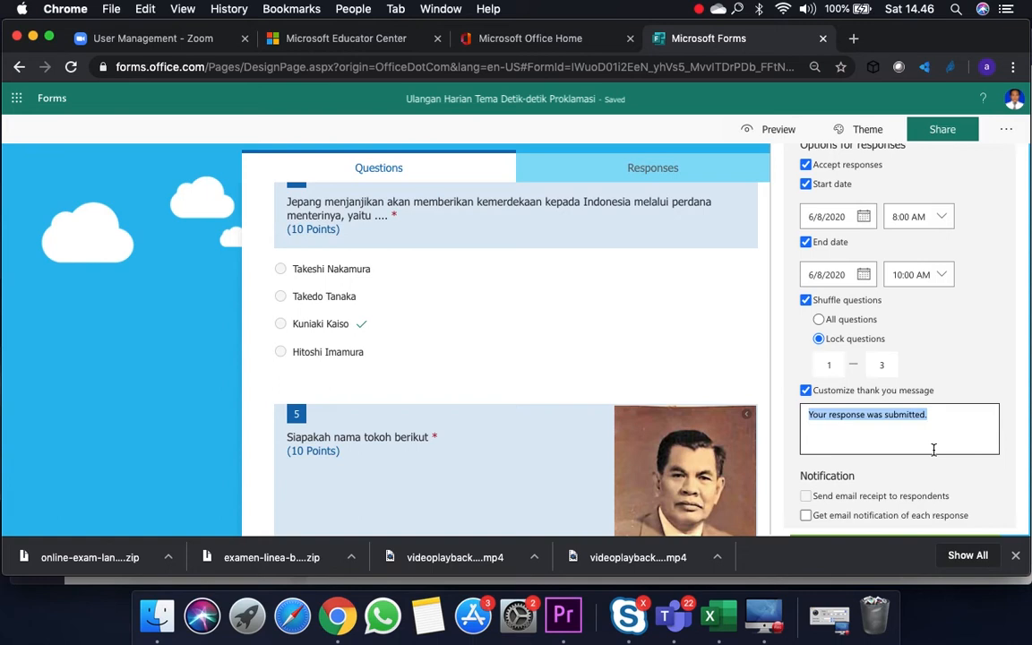
{"action": "type", "text": "TErim"}
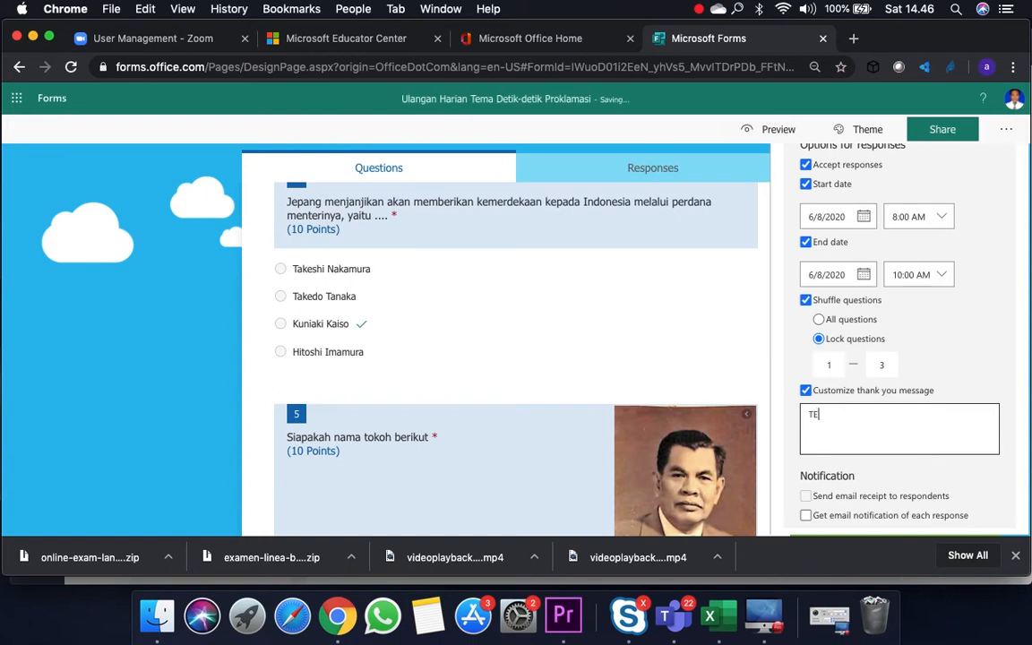
{"action": "key", "text": "BackSpace"}
{"action": "key", "text": "BackSpace"}
{"action": "key", "text": "BackSpace"}
{"action": "key", "text": "BackSpace"}
{"action": "type", "text": "erima kasih Jawaban Saudara"}
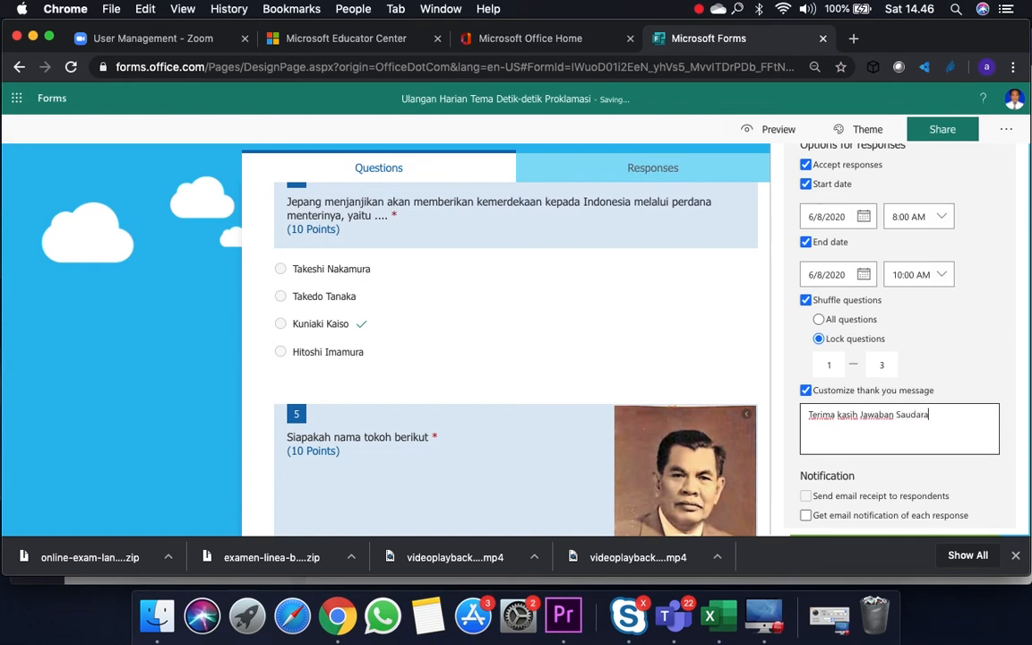
{"action": "type", "text": " telah kami terim"}
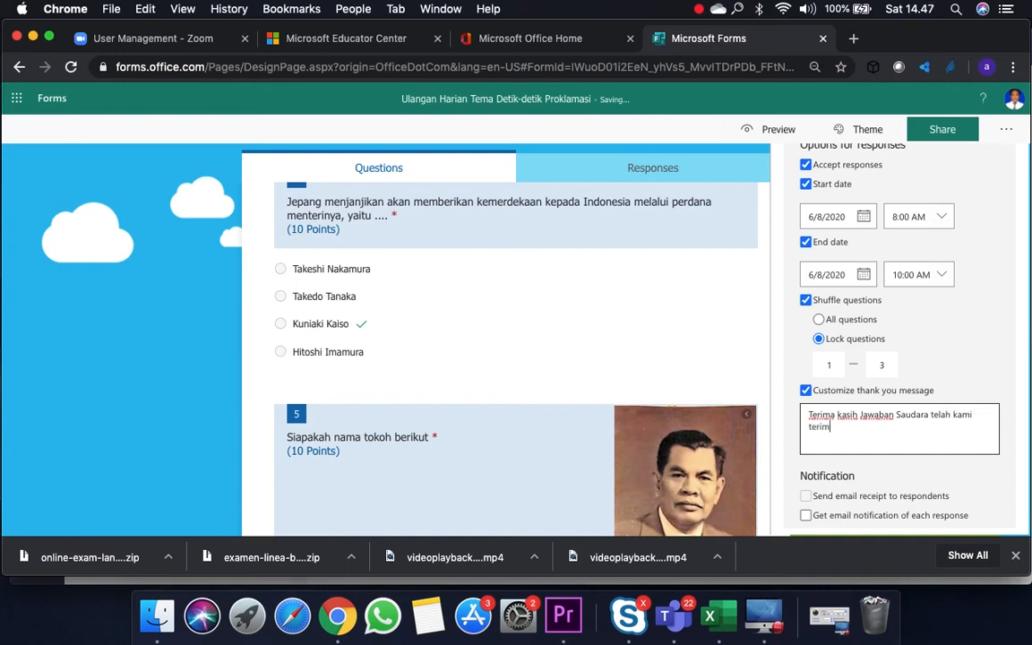
{"action": "type", "text": "a. Semoga sukses selalu"}
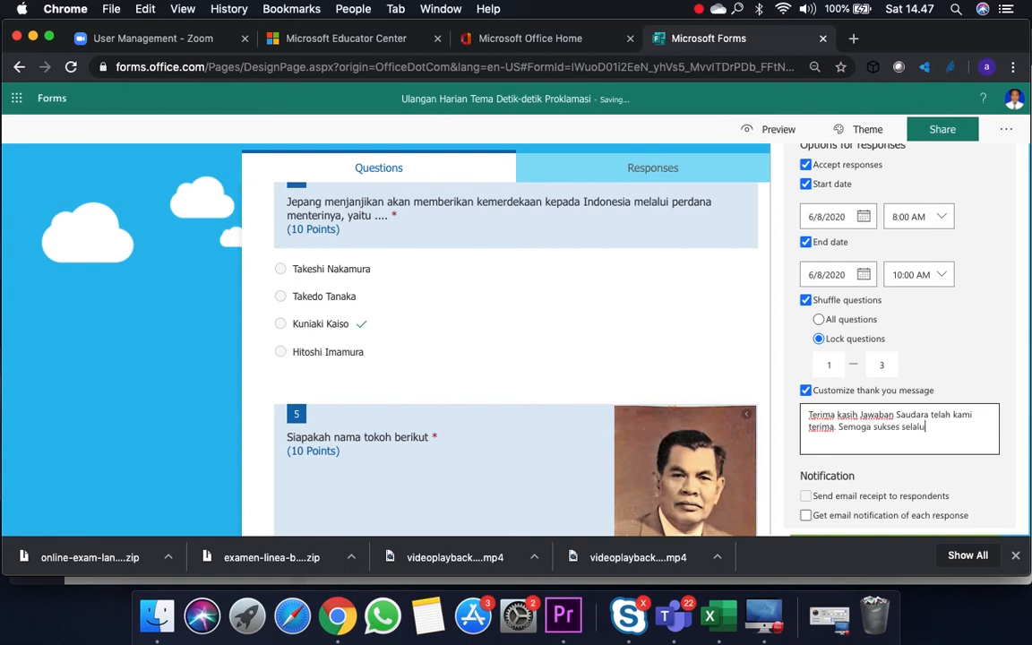
{"action": "type", "text": "."}
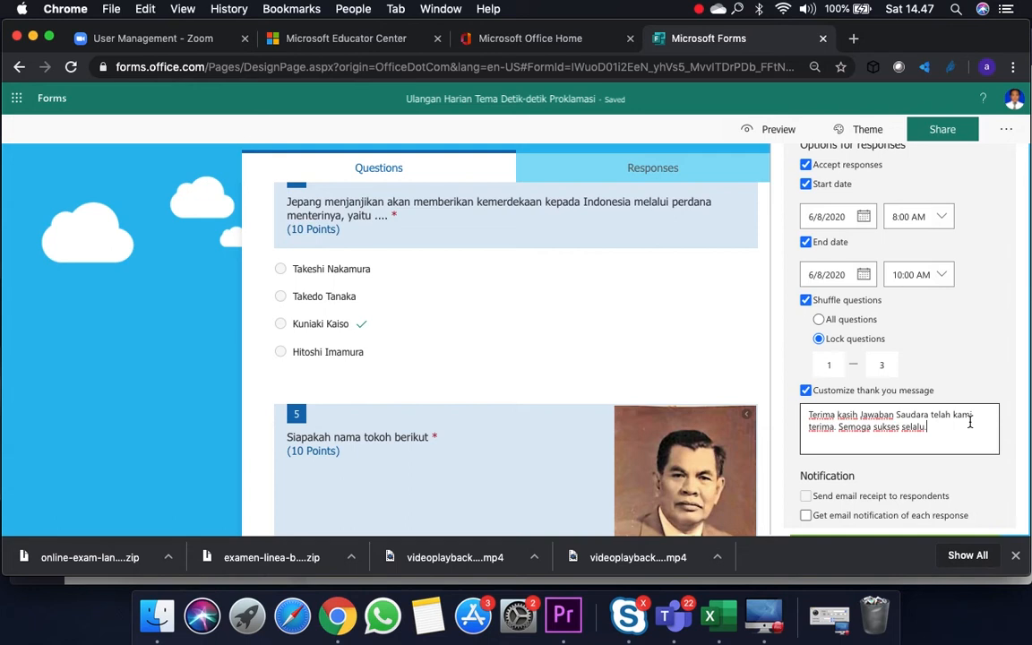
{"action": "key", "text": "Return"}
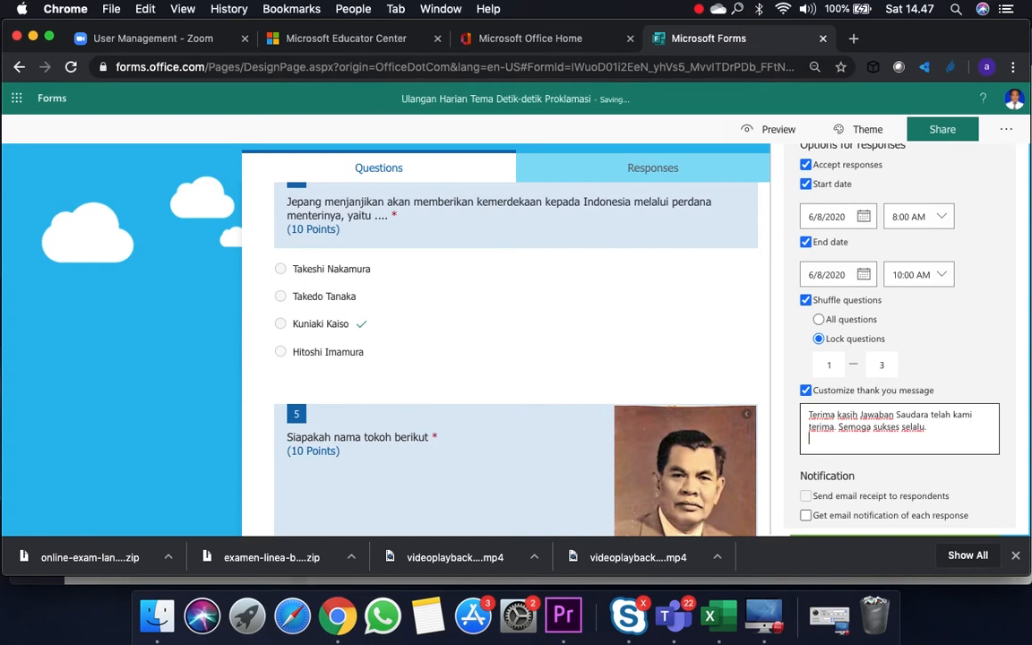
{"action": "type", "text": "Pengumuman nilai tanggal 23"}
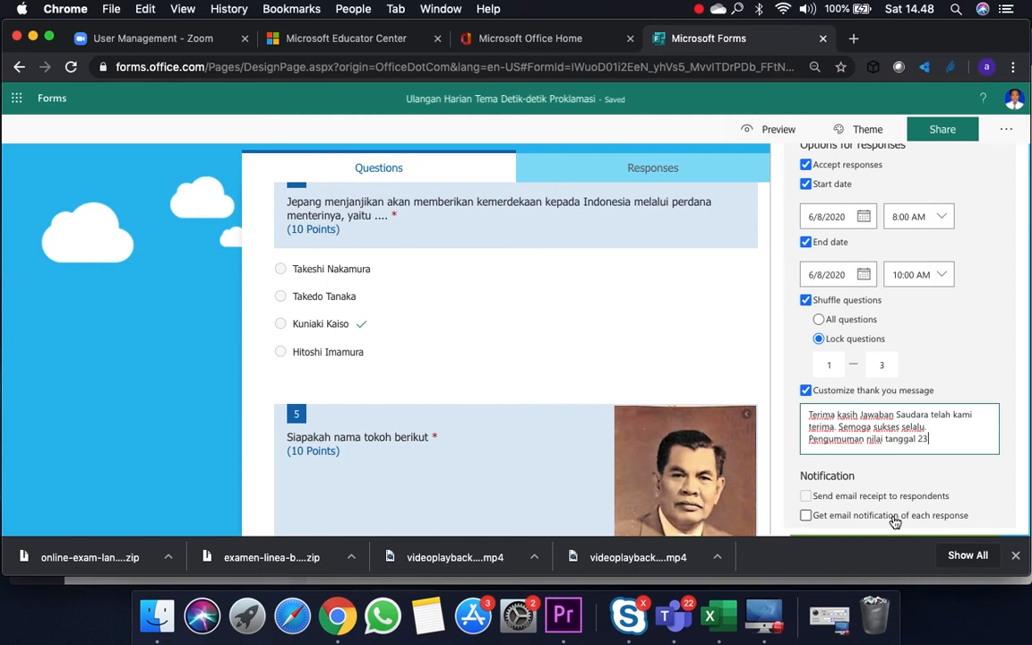
Turn on email notification of each response in the quiz's notification settings.
{"action": "mouse_move", "coordinate": [807, 500]}
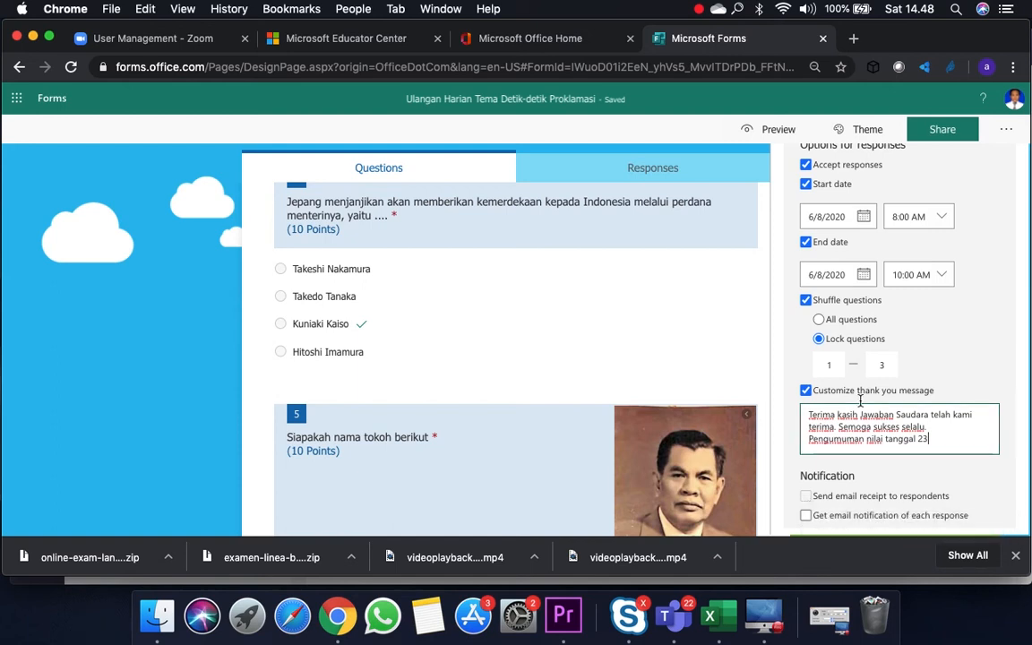
{"action": "scroll", "coordinate": [872, 392], "scroll_direction": "up", "scroll_amount": 5}
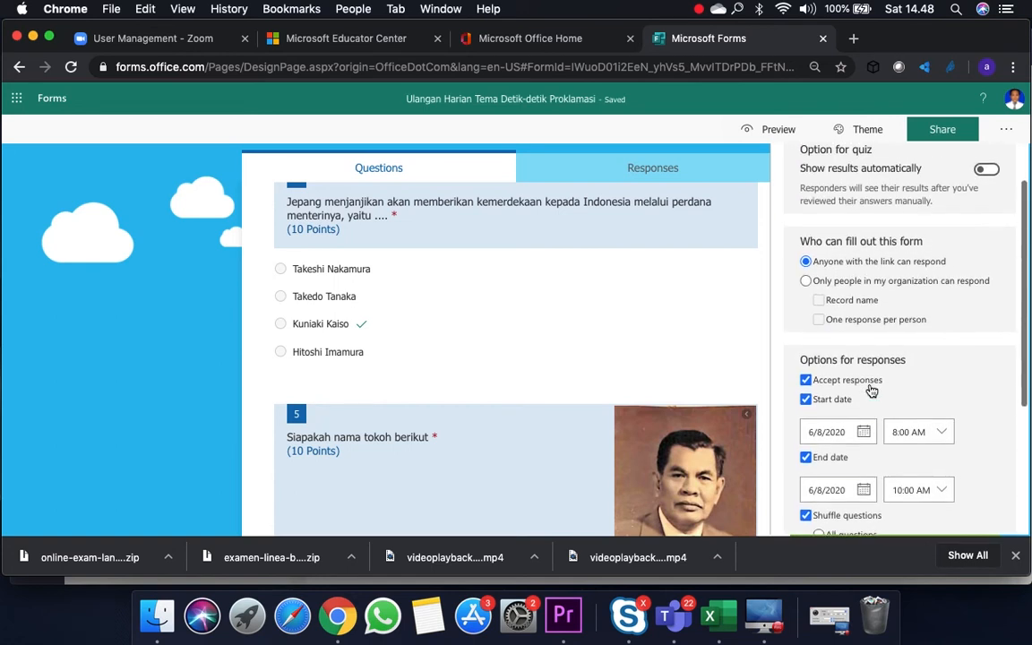
{"action": "scroll", "coordinate": [872, 391], "scroll_direction": "down", "scroll_amount": 1}
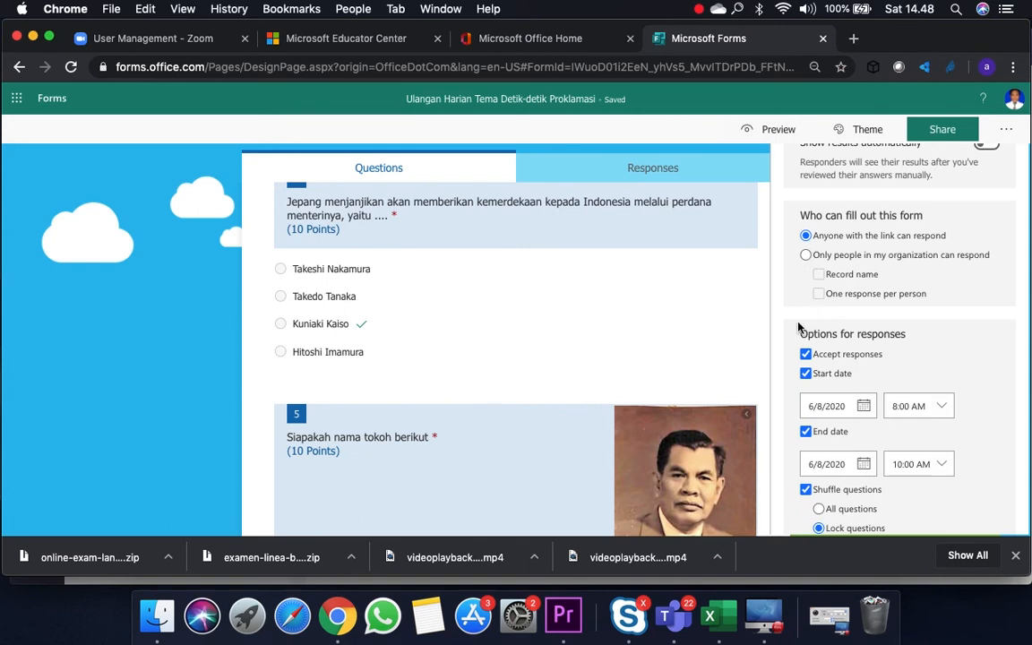
{"action": "scroll", "coordinate": [793, 327], "scroll_direction": "down", "scroll_amount": 4}
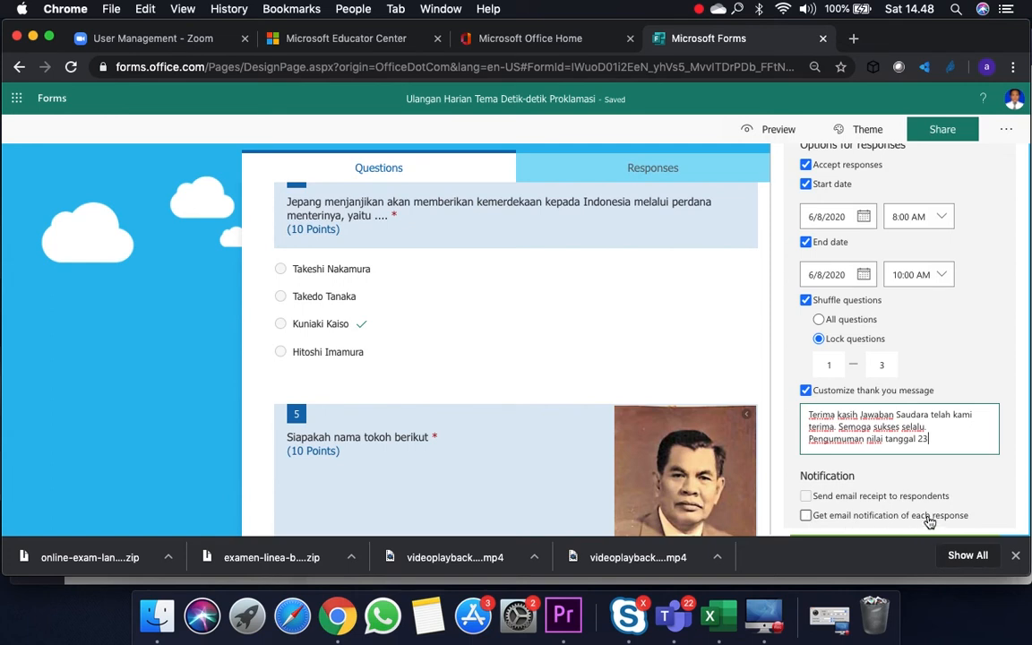
{"action": "left_click", "coordinate": [806, 517]}
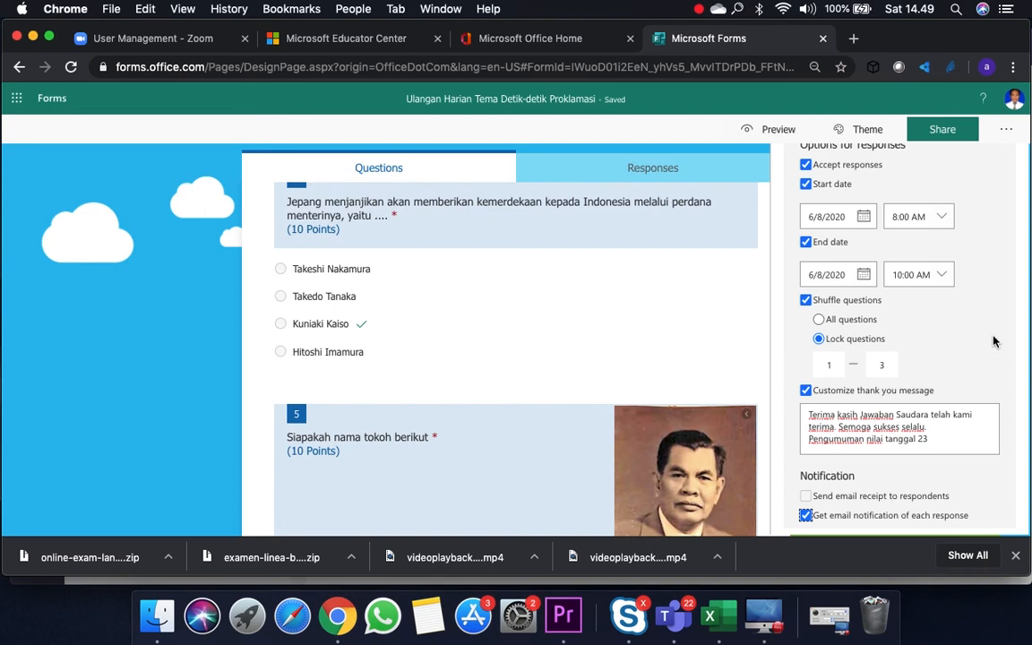
Open the quiz's sharing options and copy the response link for anyone with the link.
{"action": "scroll", "coordinate": [989, 308], "scroll_direction": "up", "scroll_amount": 5}
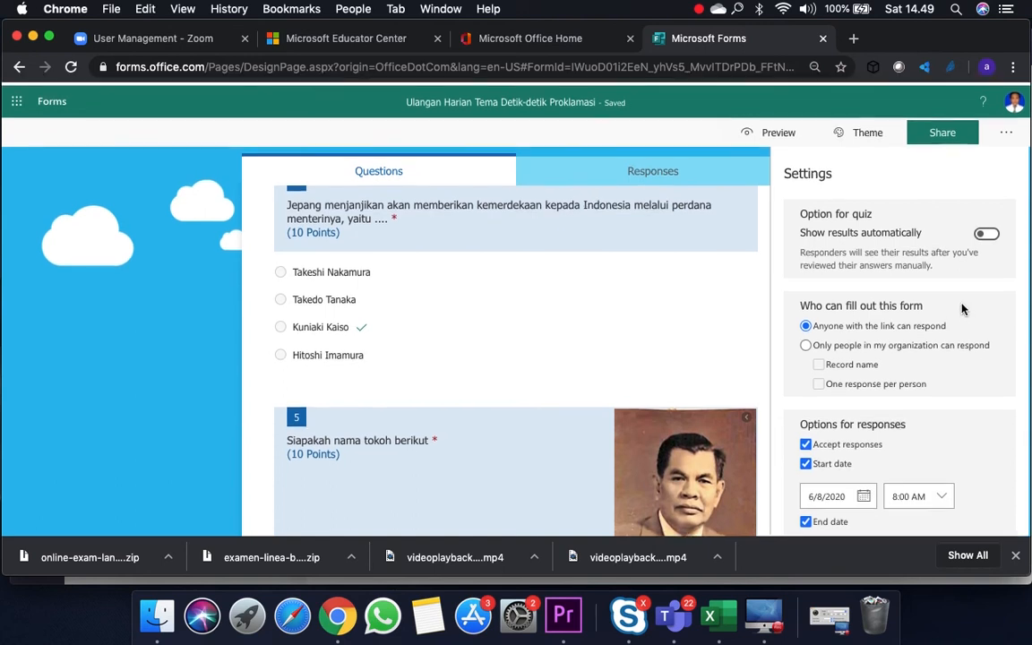
{"action": "left_click", "coordinate": [942, 134]}
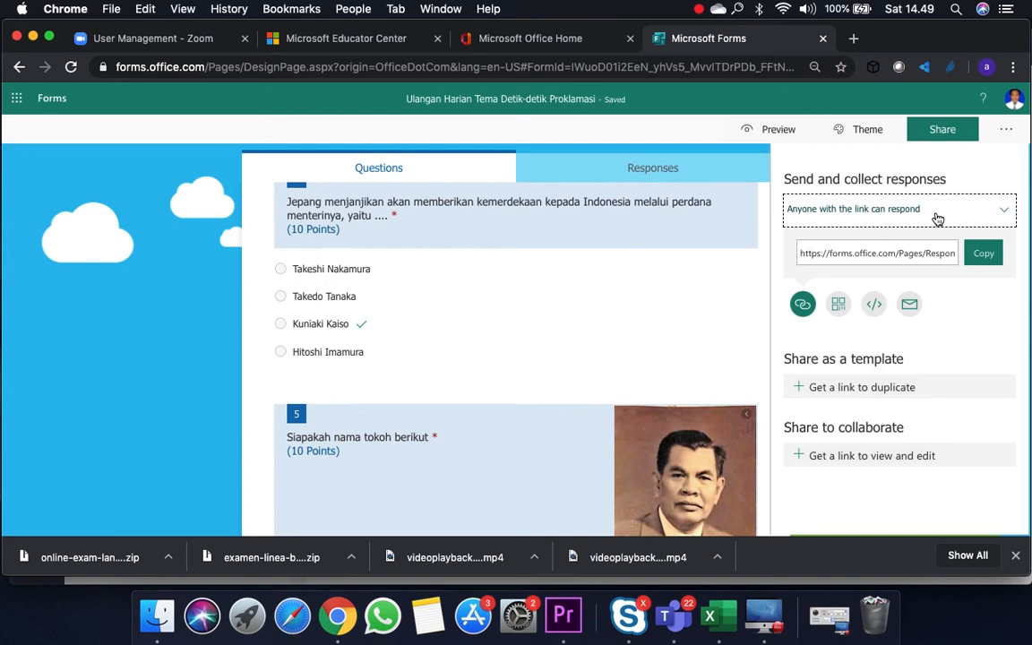
{"action": "left_click", "coordinate": [982, 259]}
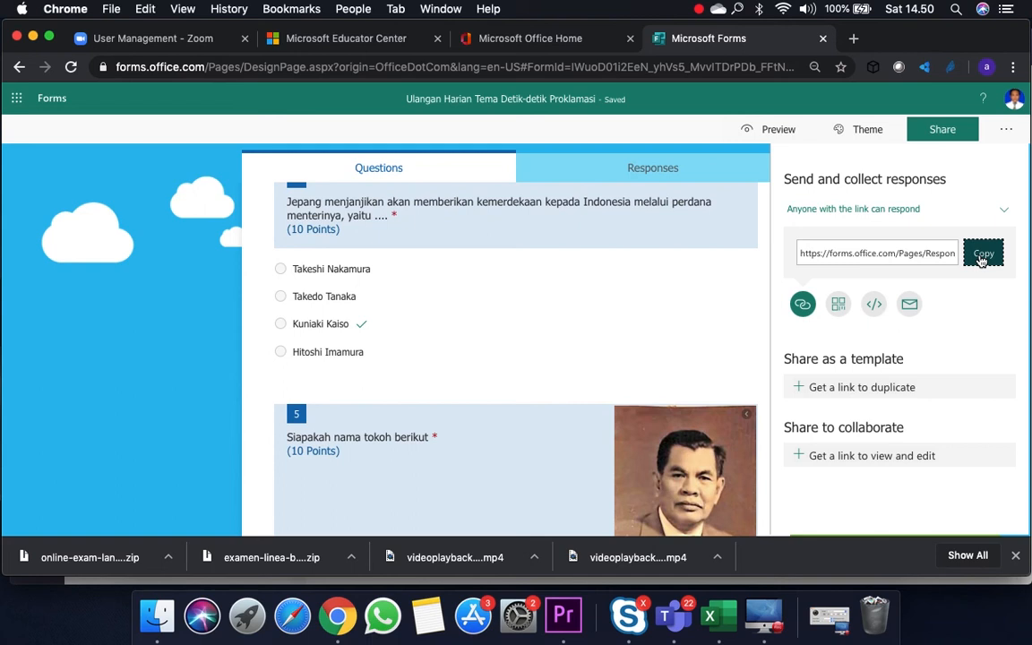
Display the quiz's QR code, and copy the embed code for use in a webpage or Sway.
{"action": "left_click", "coordinate": [838, 305]}
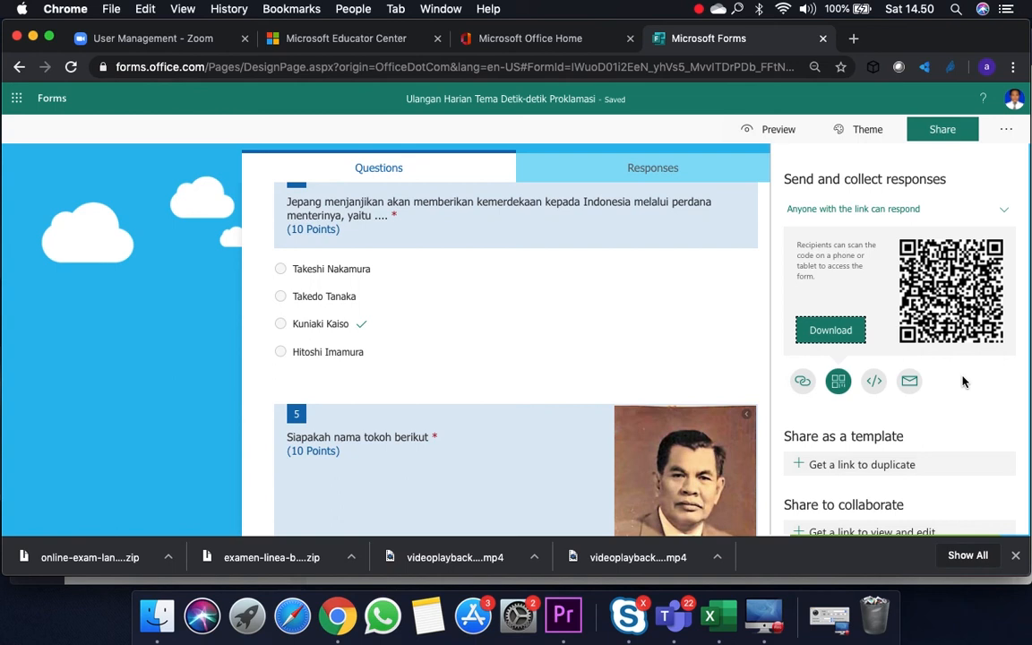
{"action": "left_click", "coordinate": [875, 383]}
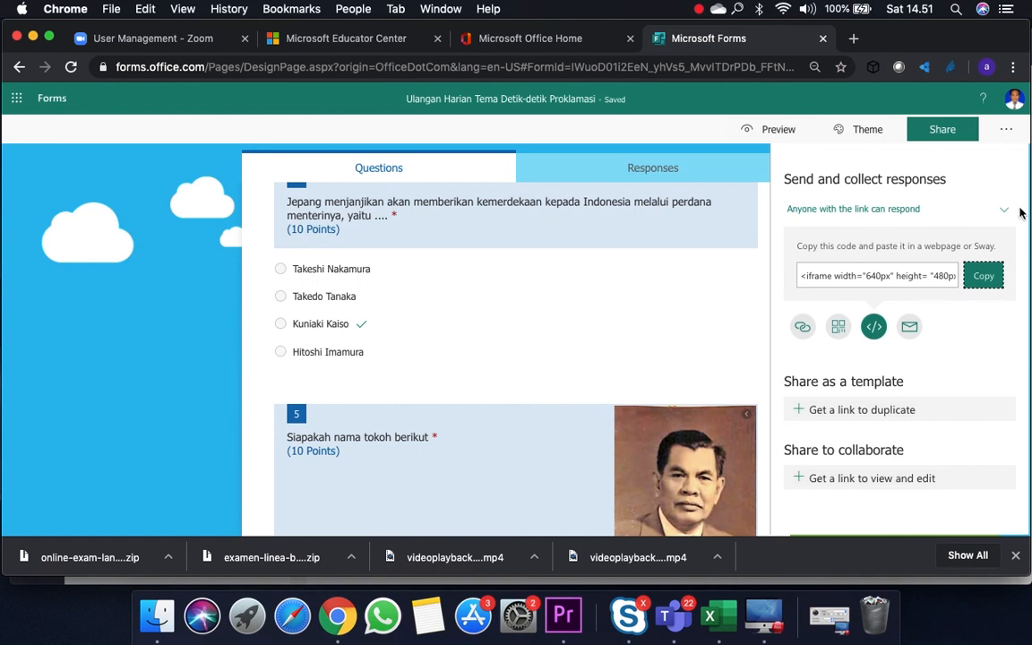
{"action": "left_click", "coordinate": [991, 281]}
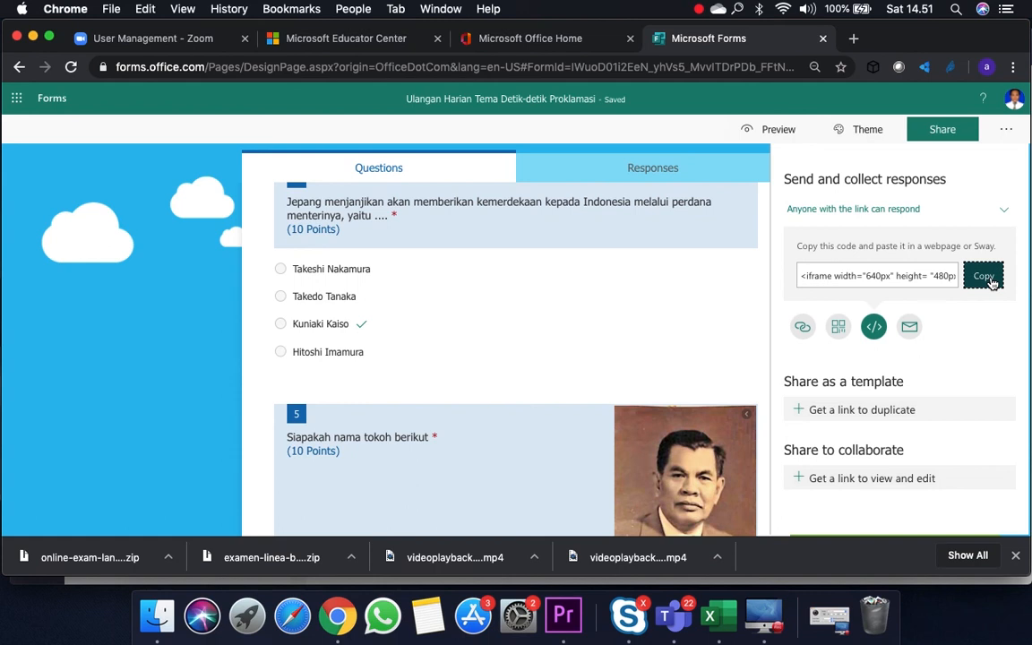
Share the quiz link by email to create a message in Mail, and discard the draft without saving.
{"action": "left_click", "coordinate": [910, 329]}
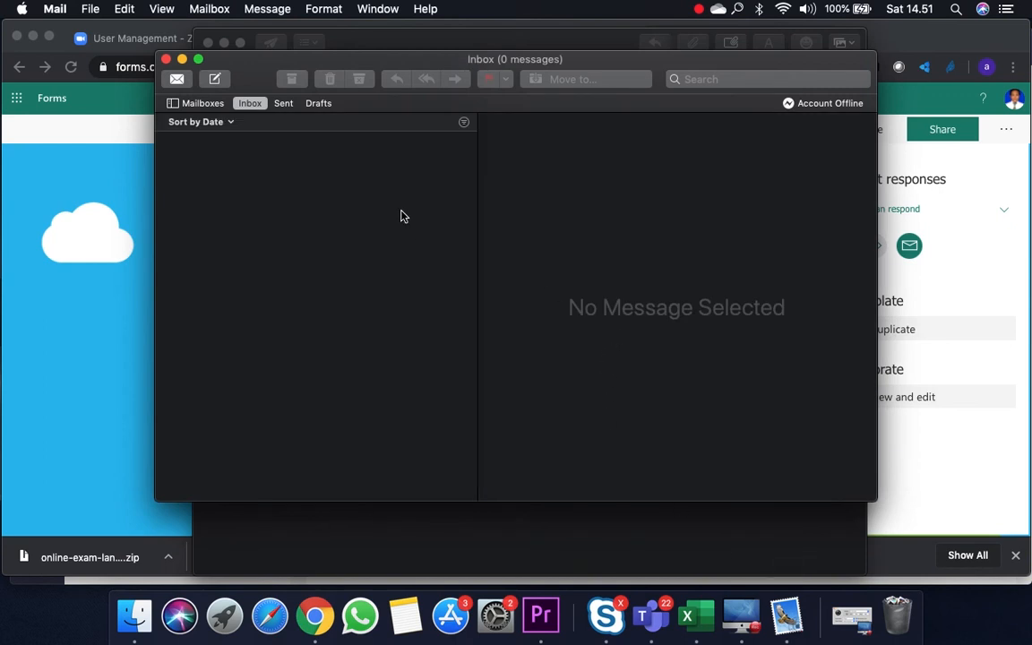
{"action": "left_click", "coordinate": [166, 60]}
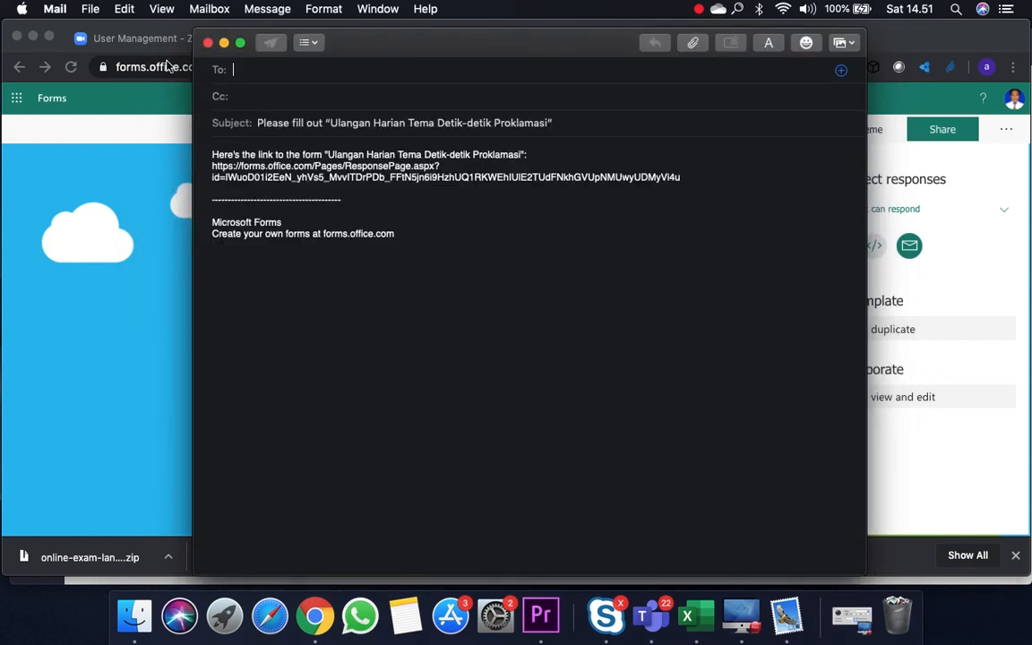
{"action": "left_click", "coordinate": [208, 43]}
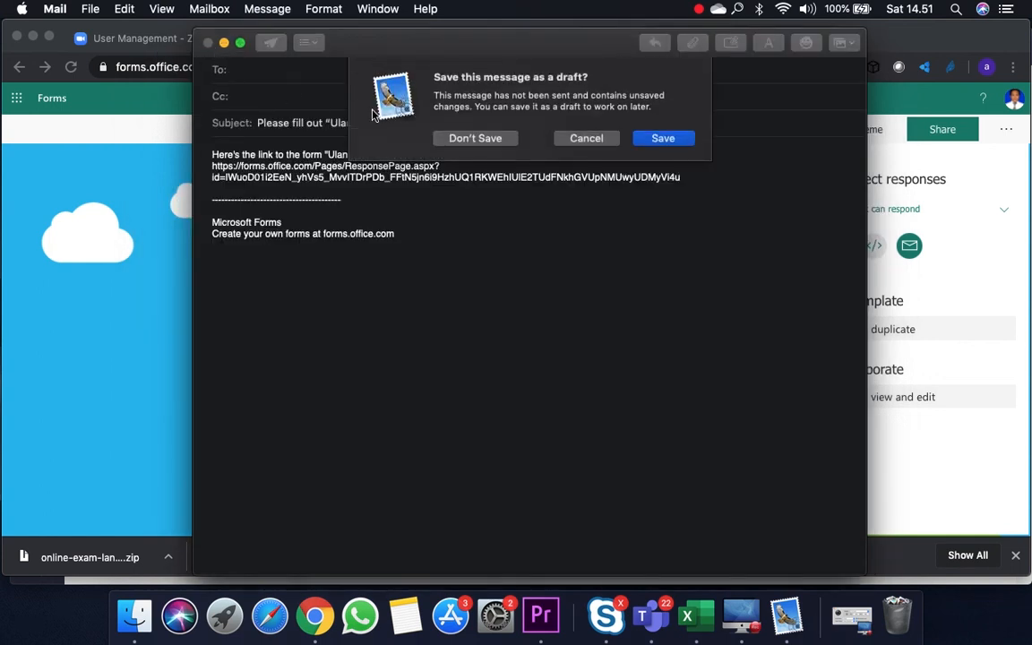
{"action": "left_click", "coordinate": [452, 138]}
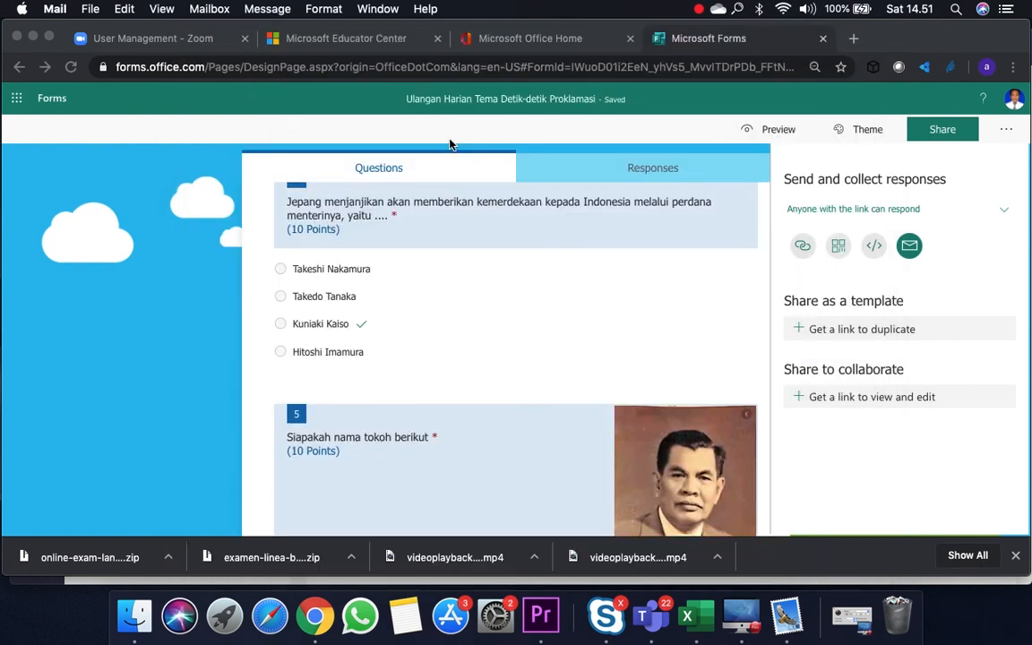